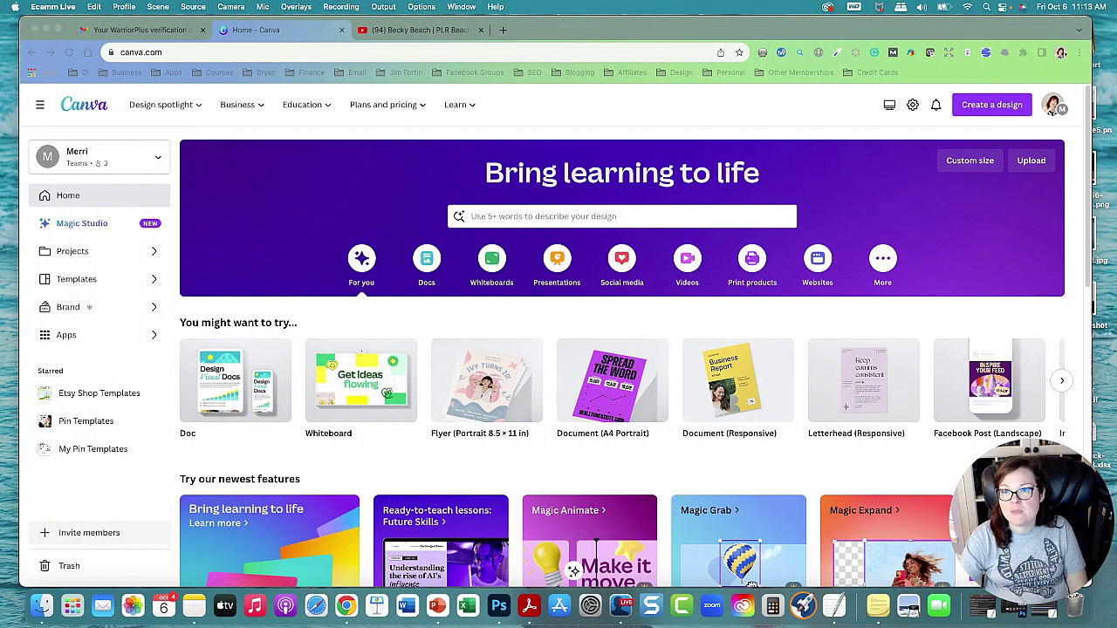
# - Open the AI Coloring Images design
pyautogui.scroll(-5, 576, 262)
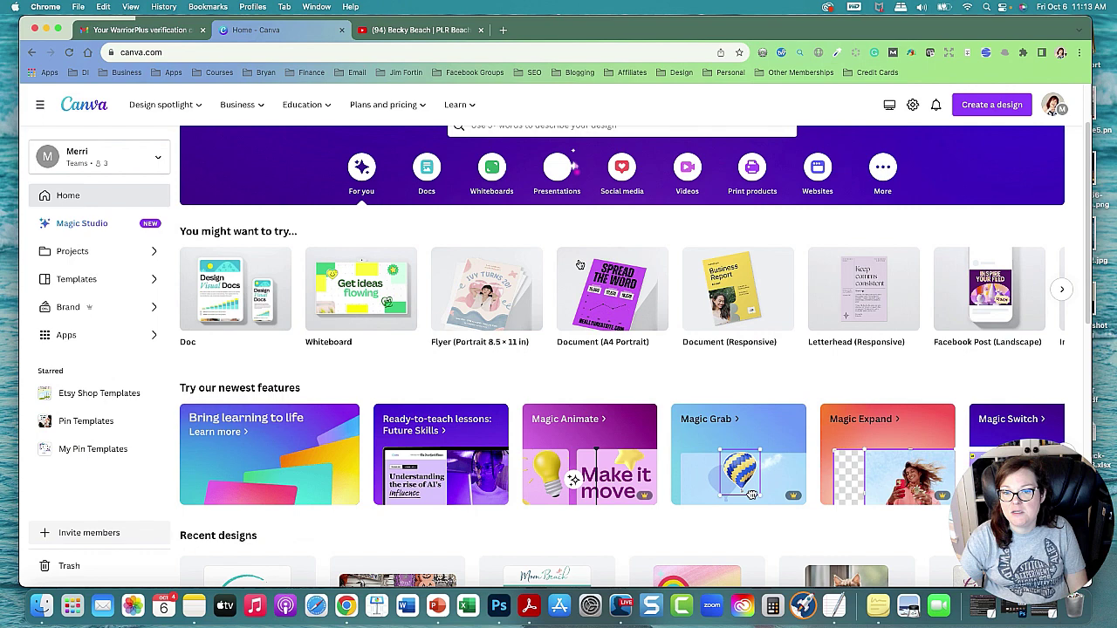
pyautogui.scroll(-3, 601, 274)
pyautogui.scroll(-1, 853, 399)
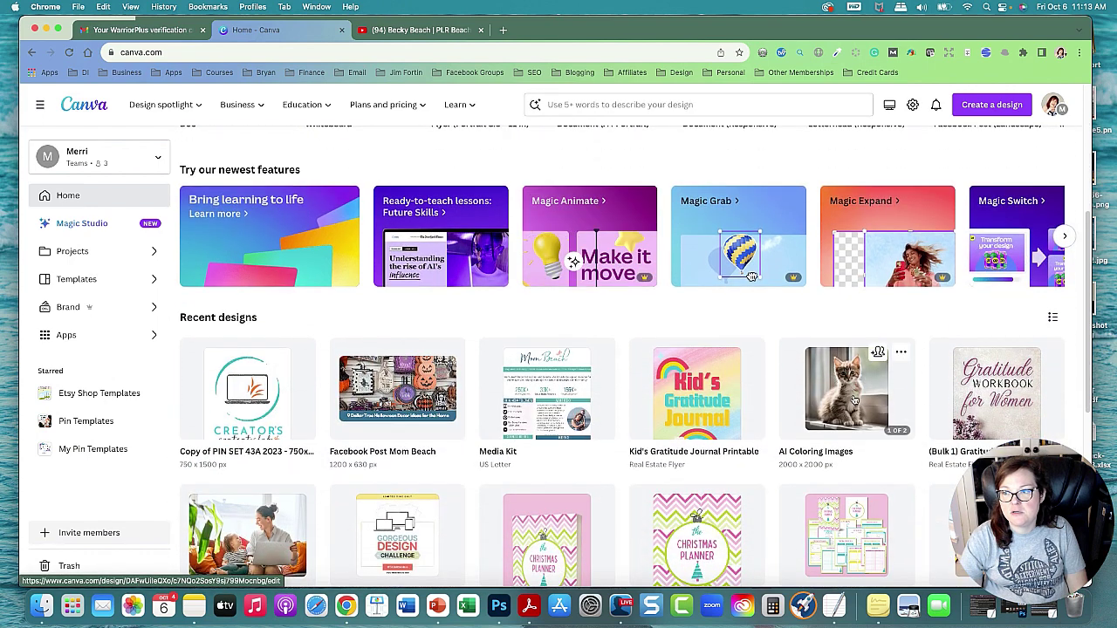
pyautogui.click(833, 390)
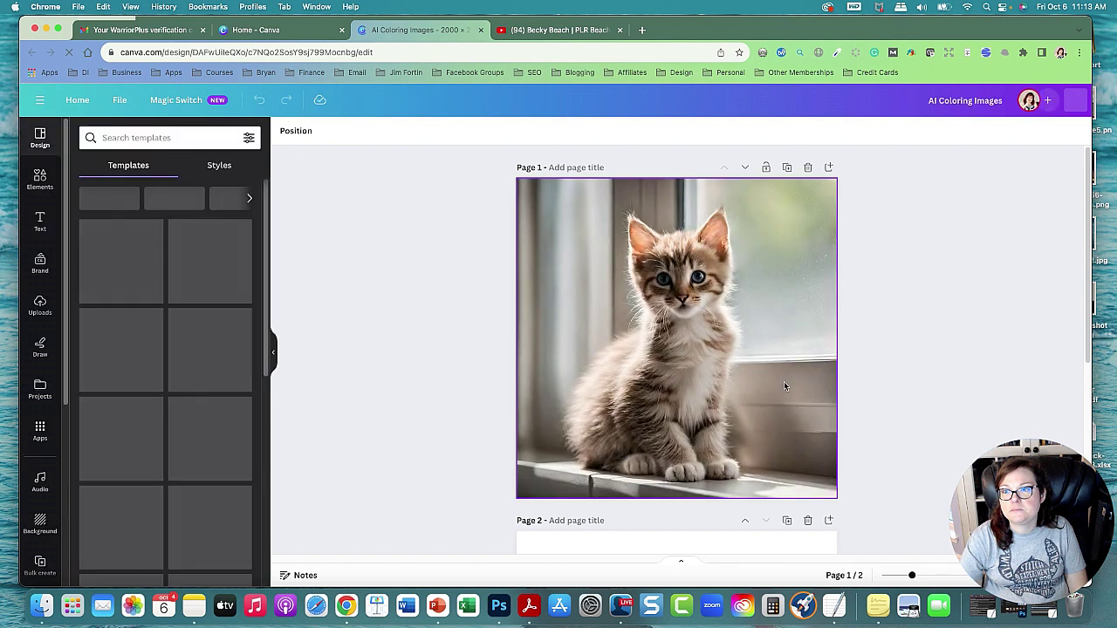
pyautogui.scroll(-2, 484, 332)
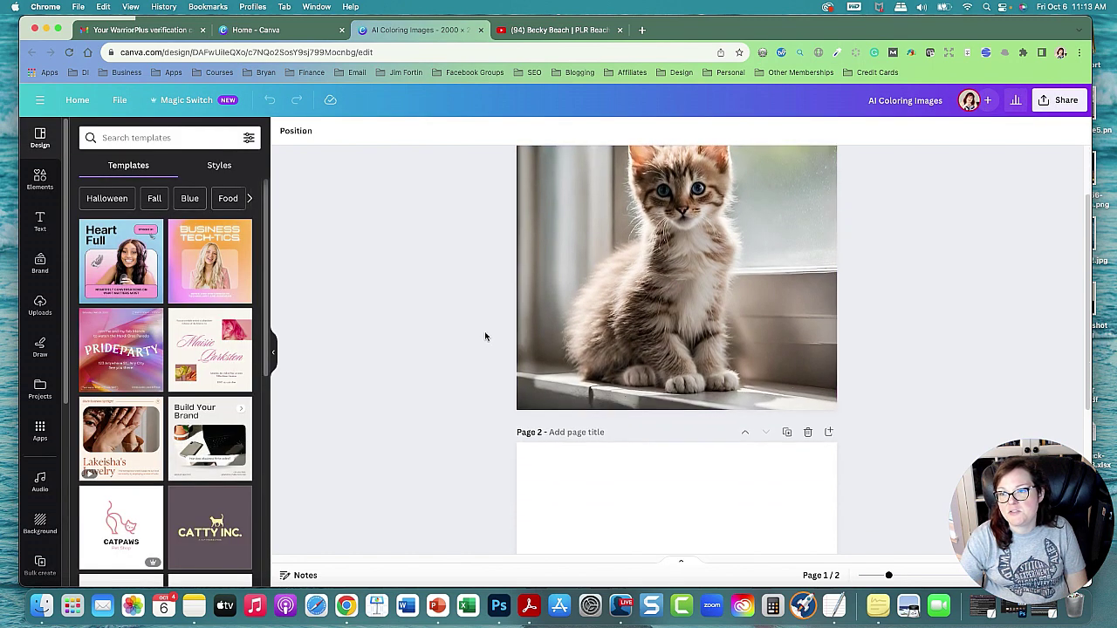
pyautogui.scroll(-2, 476, 334)
pyautogui.scroll(4, 472, 334)
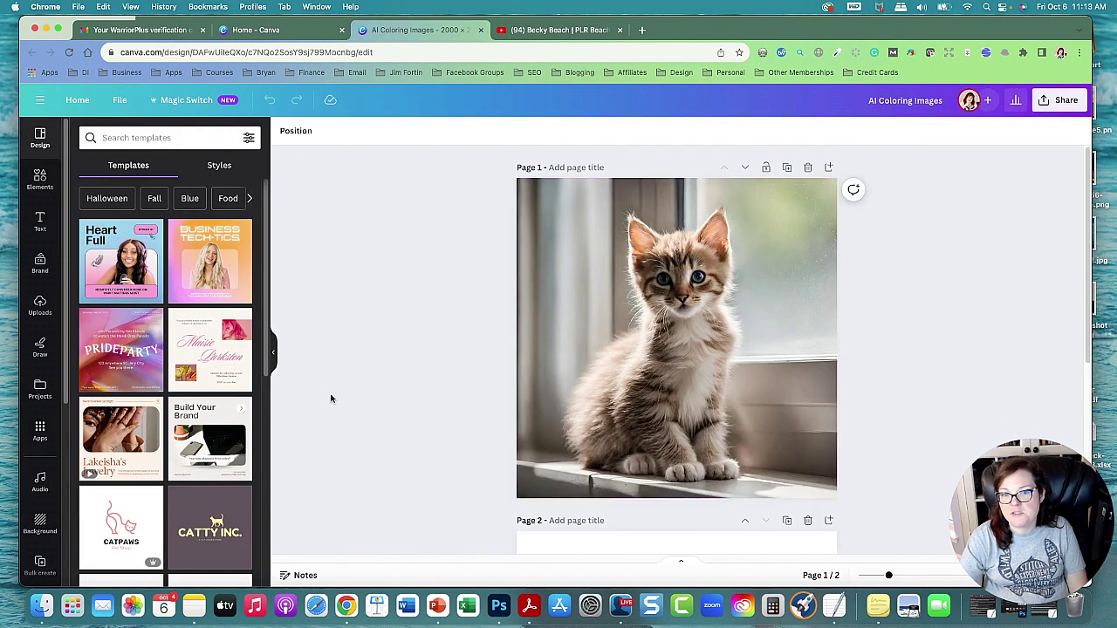
# - In Elements > Generate your own, start the Halloween witch-hat cat coloring prompt
pyautogui.click(39, 428)
pyautogui.click(39, 179)
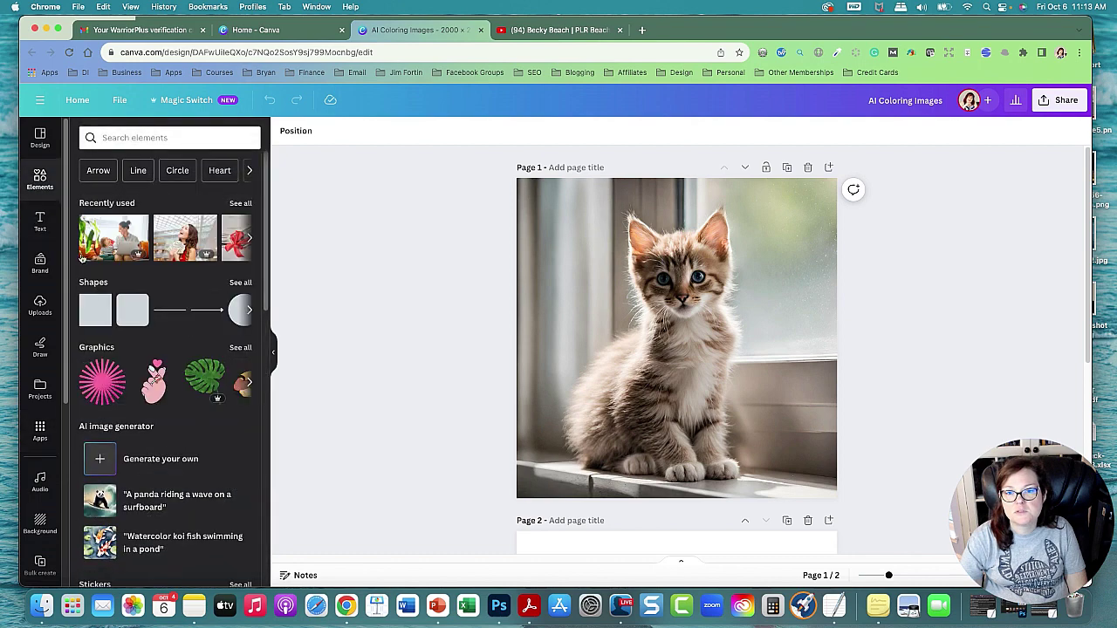
pyautogui.scroll(-2, 169, 415)
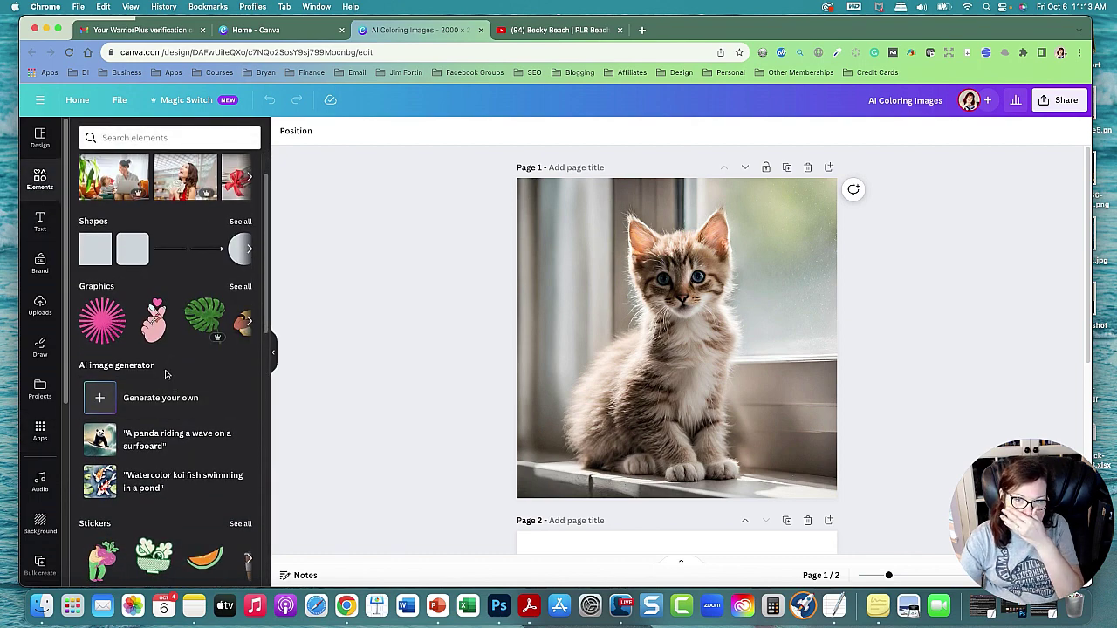
pyautogui.scroll(-1, 157, 381)
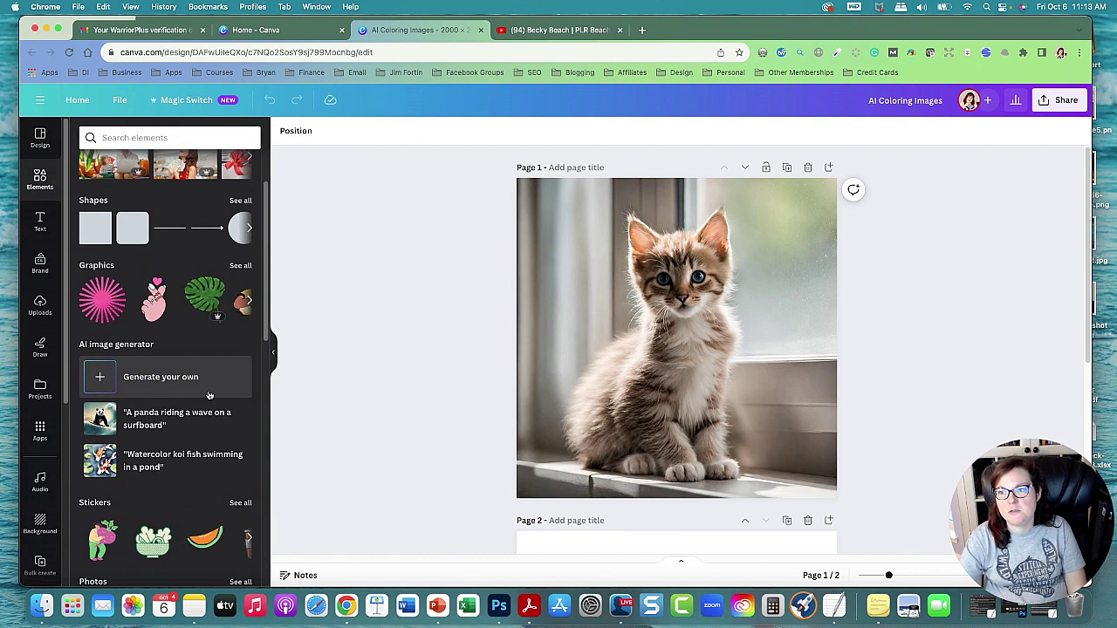
pyautogui.click(156, 383)
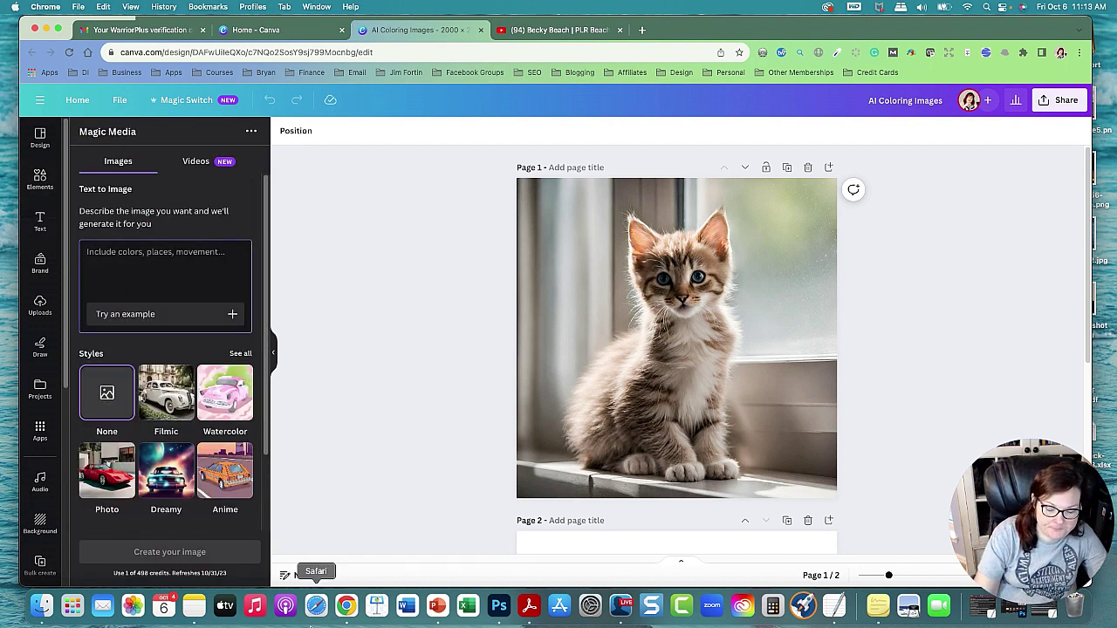
pyautogui.write('ca')
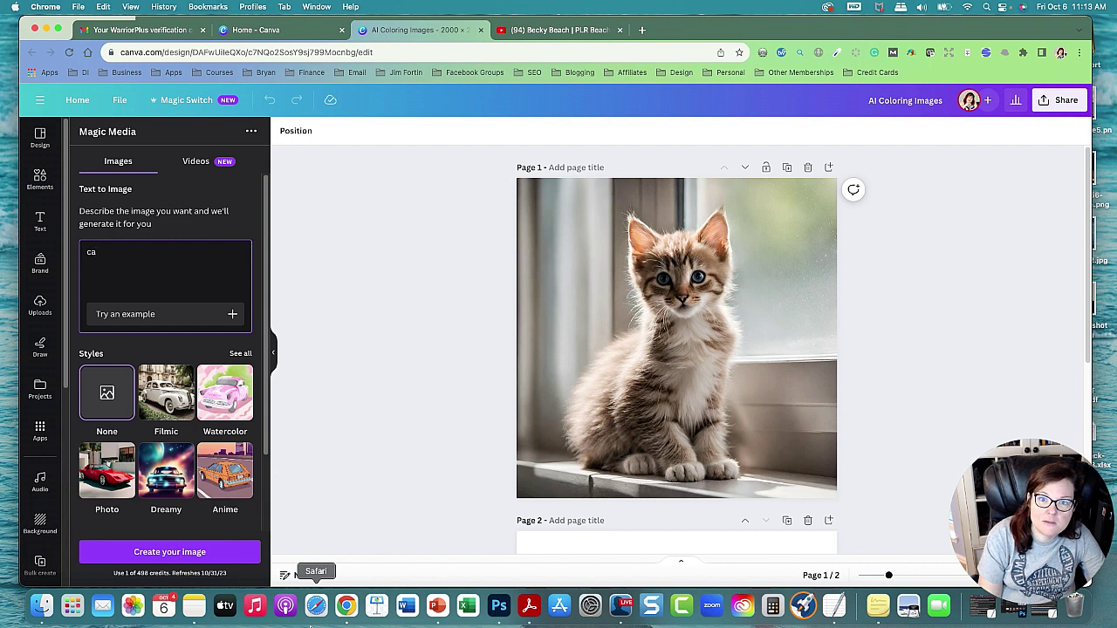
pyautogui.press('BackSpace')
pyautogui.press('BackSpace')
pyautogui.write('Halloween cat with a witch hat with a')
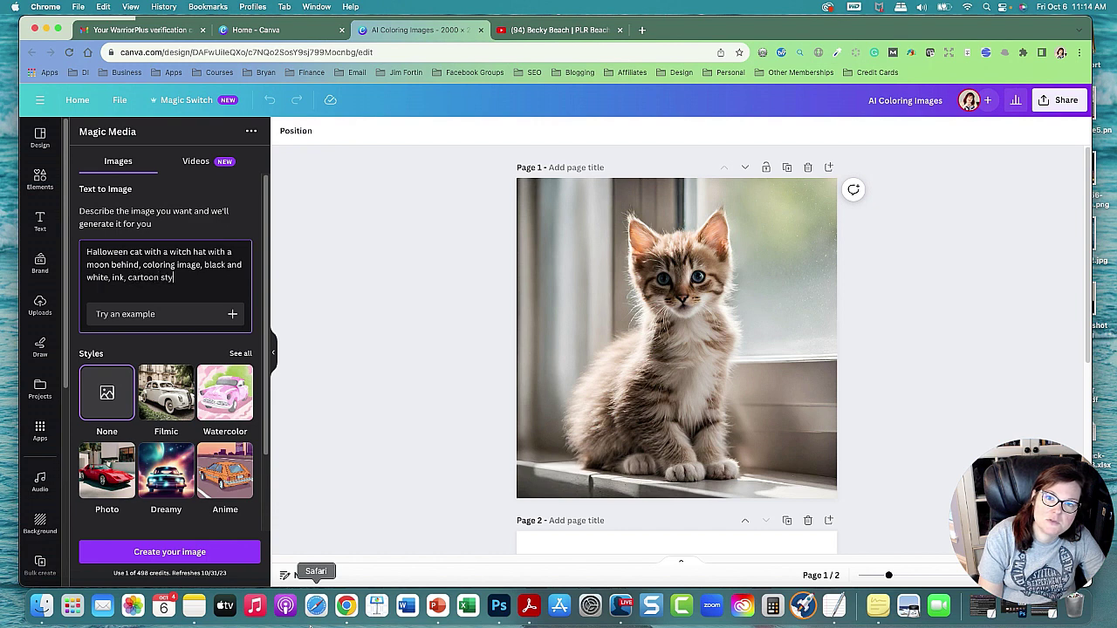
# - Generate the cat coloring images and fill a new page 2 with one
pyautogui.write('le')
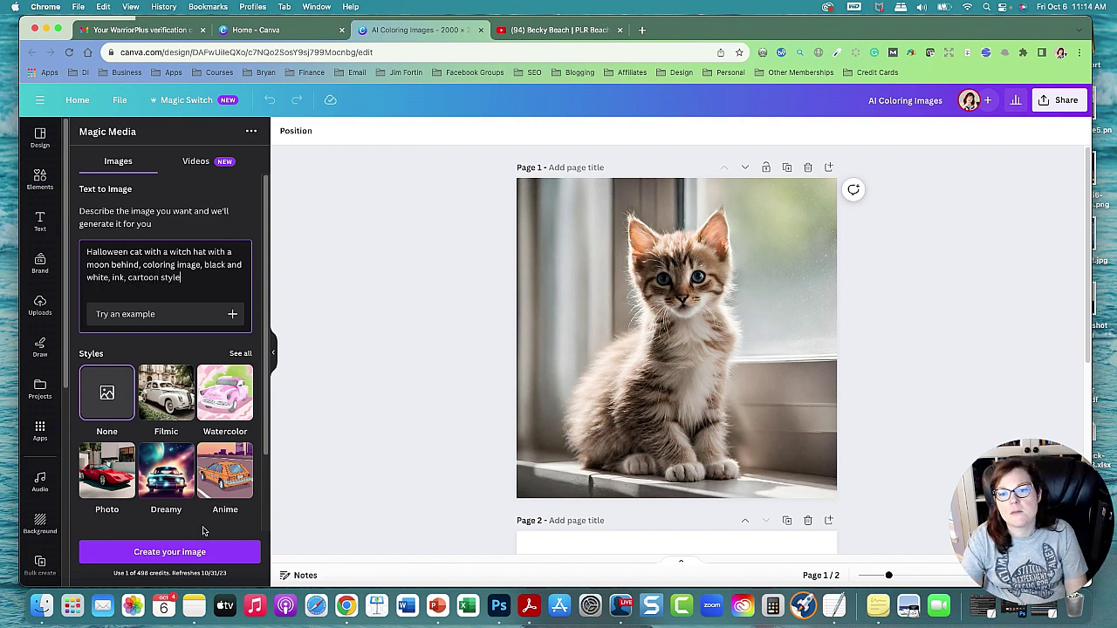
pyautogui.click(203, 552)
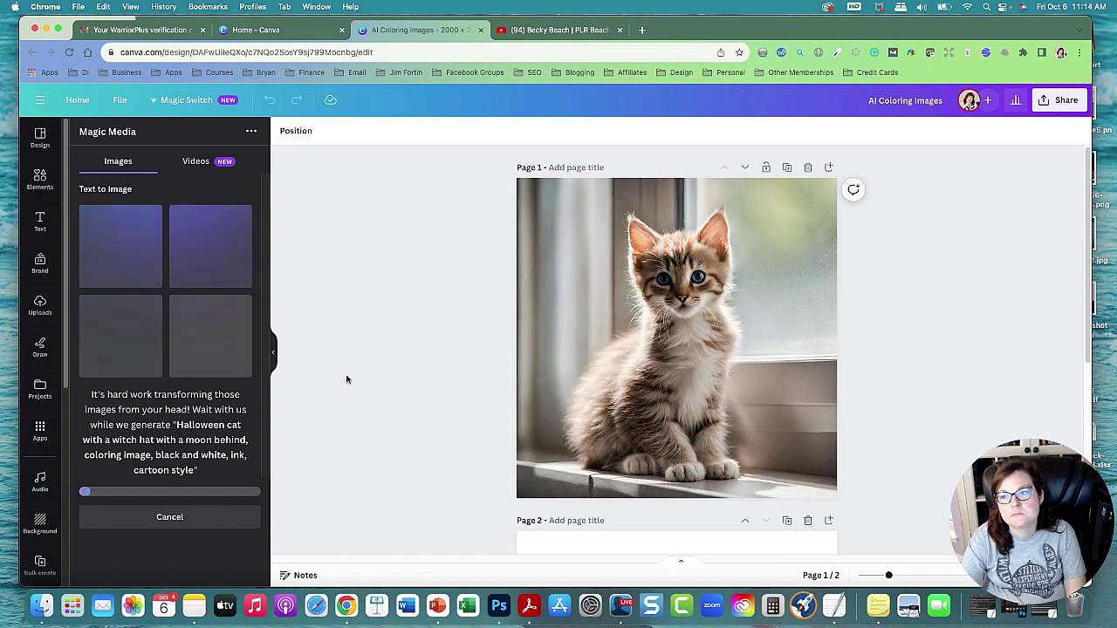
pyautogui.click(830, 166)
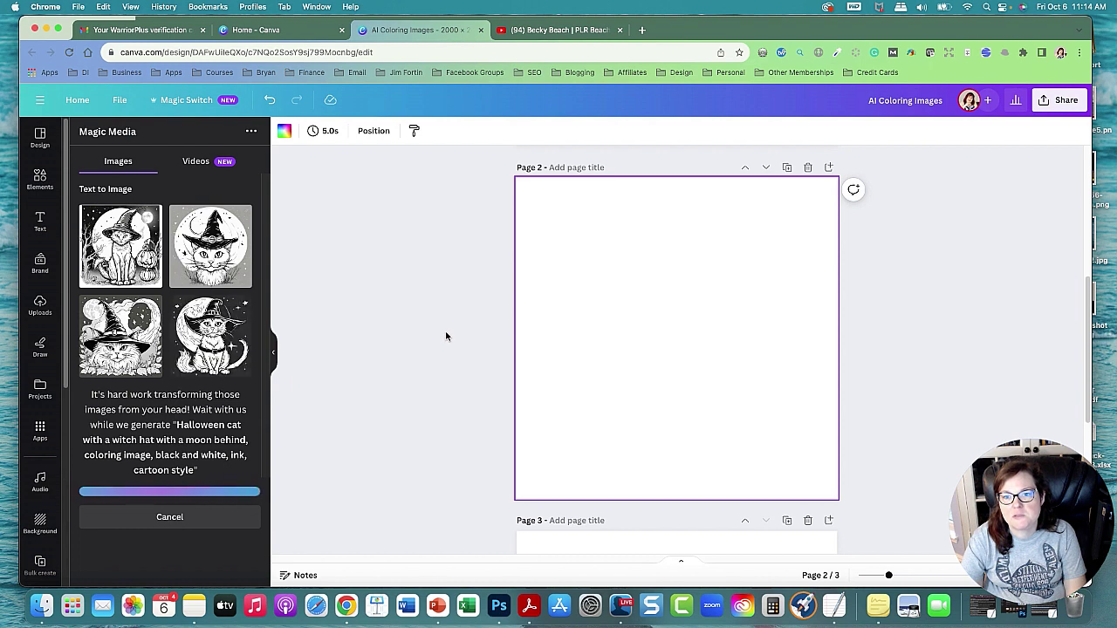
pyautogui.click(108, 343)
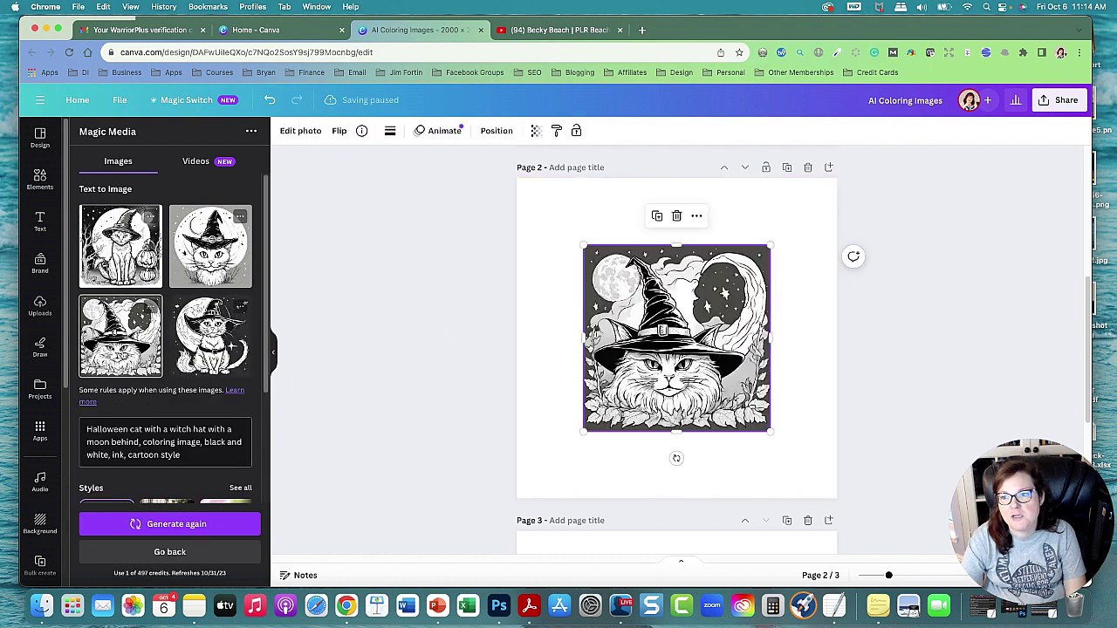
pyautogui.moveTo(652, 322); pyautogui.dragTo(610, 271)
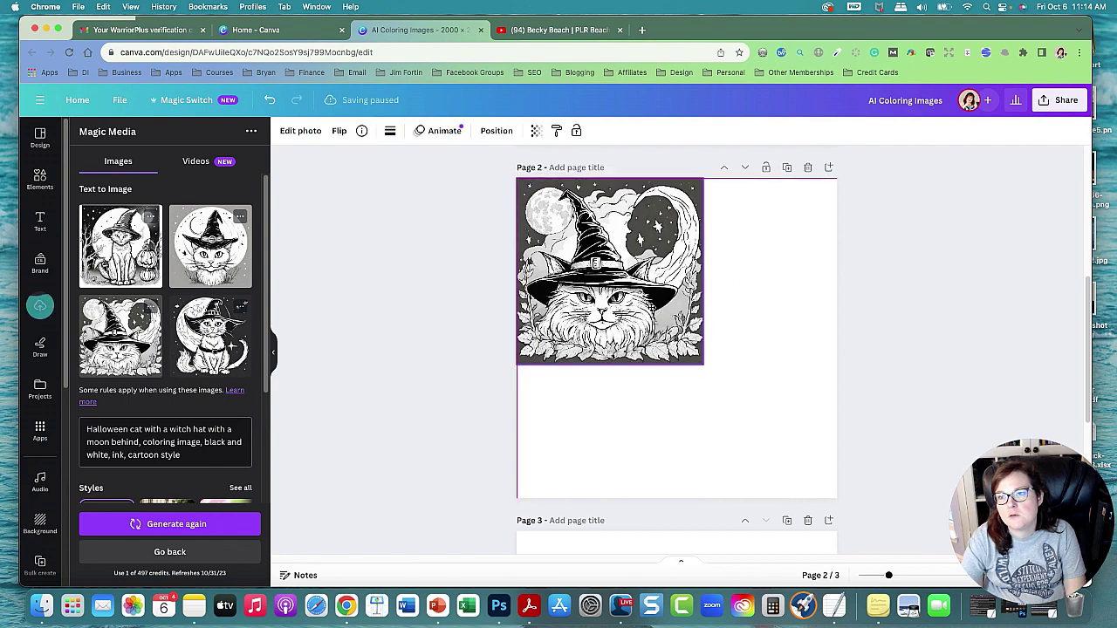
pyautogui.moveTo(702, 363); pyautogui.dragTo(840, 501)
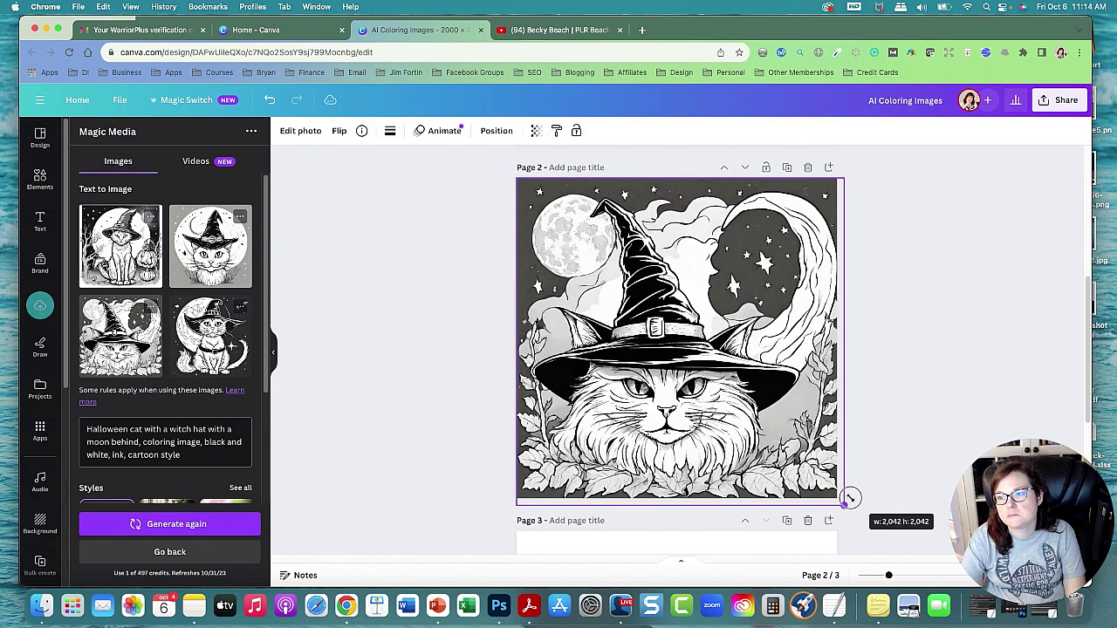
# - Duplicate page 2 and swap in the fourth generated cat image on page 3
pyautogui.click(786, 167)
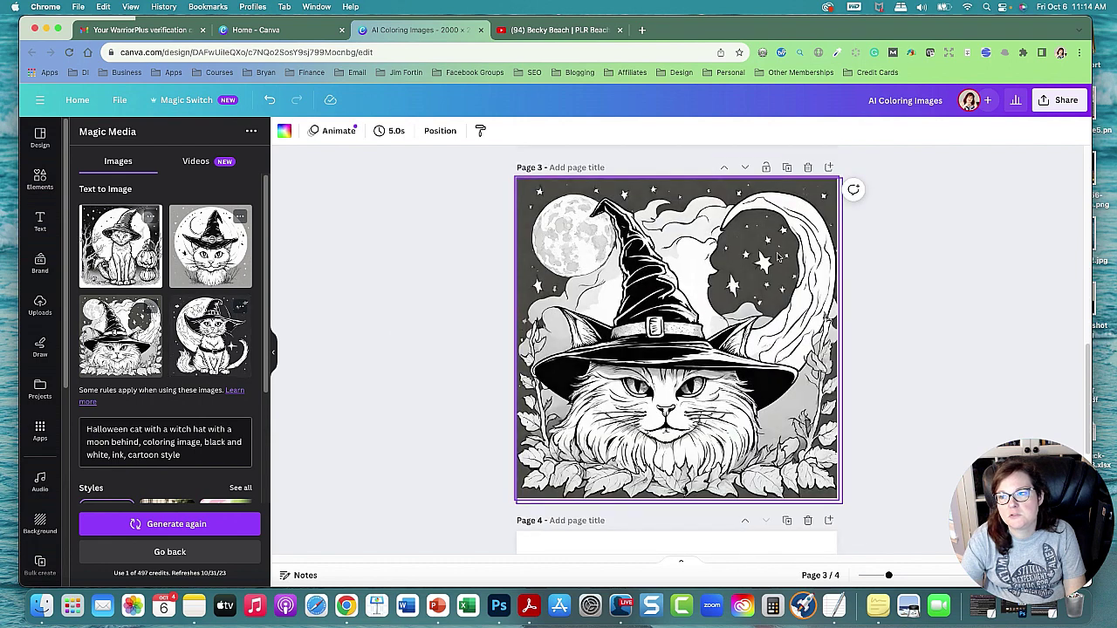
pyautogui.scroll(2, 779, 258)
pyautogui.click(784, 375)
pyautogui.press('Delete')
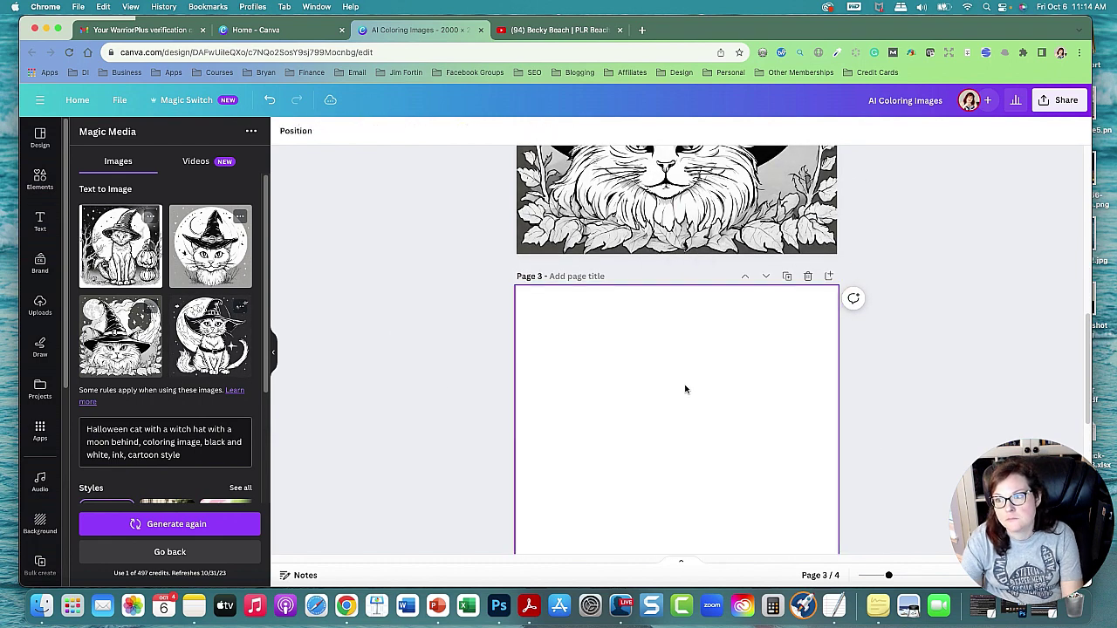
pyautogui.moveTo(209, 336)
pyautogui.mouseDown()
pyautogui.moveTo(732, 421)
pyautogui.moveTo(827, 518)
pyautogui.moveTo(836, 514)
pyautogui.mouseUp()
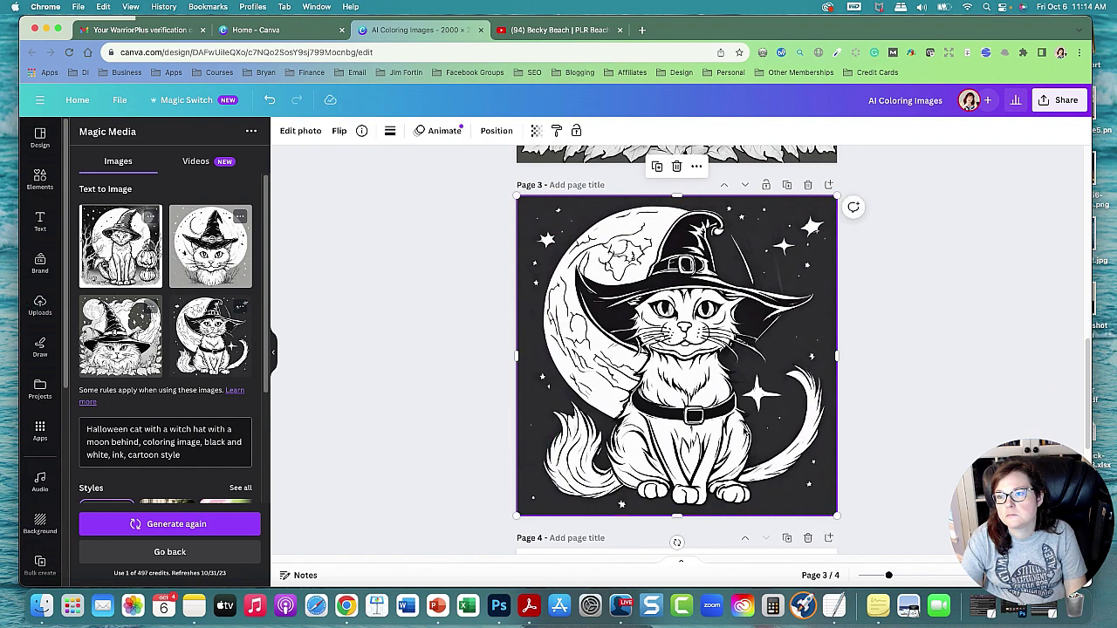
# - Try BG Remover, then fill page 3 with the witch-hat cat before a big moon
pyautogui.click(296, 130)
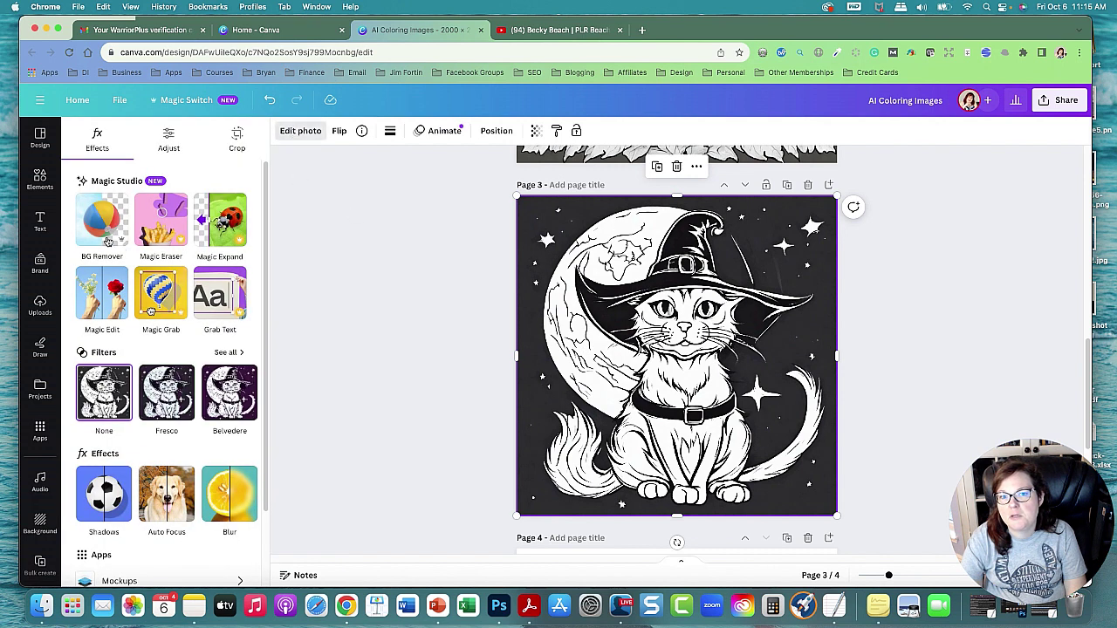
pyautogui.click(102, 228)
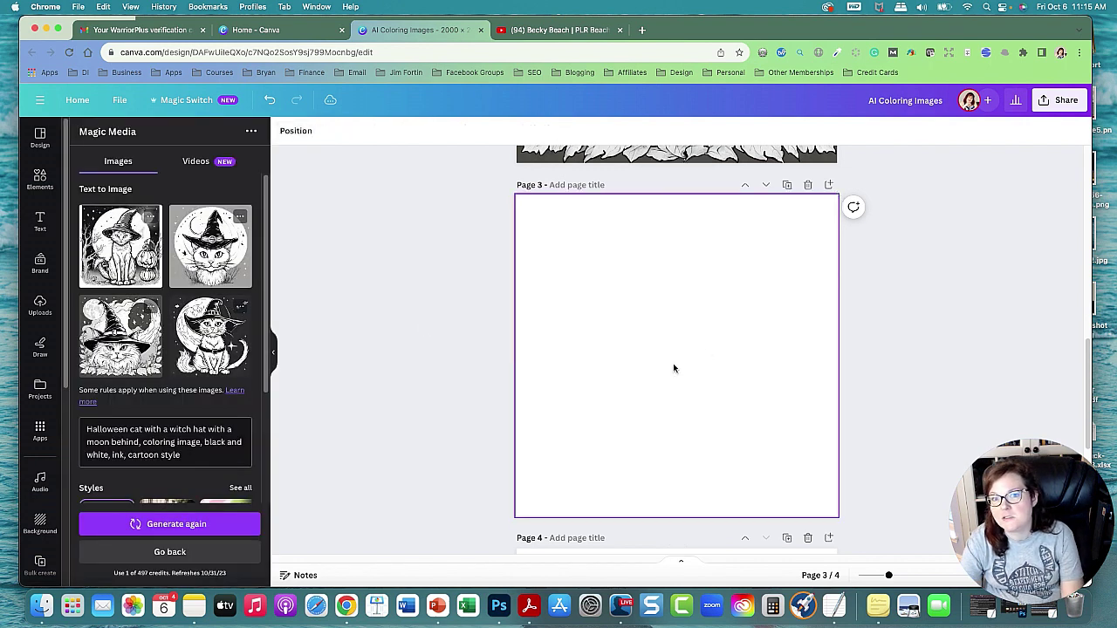
pyautogui.click(209, 246)
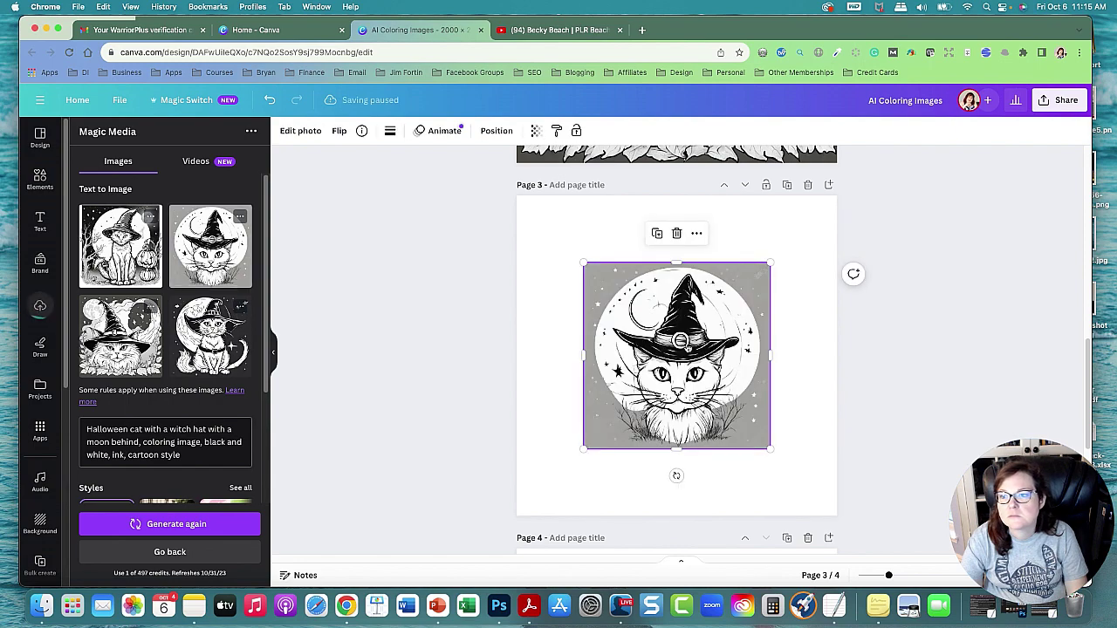
pyautogui.moveTo(676, 354)
pyautogui.mouseDown()
pyautogui.moveTo(642, 293)
pyautogui.moveTo(602, 283)
pyautogui.moveTo(610, 289)
pyautogui.mouseUp()
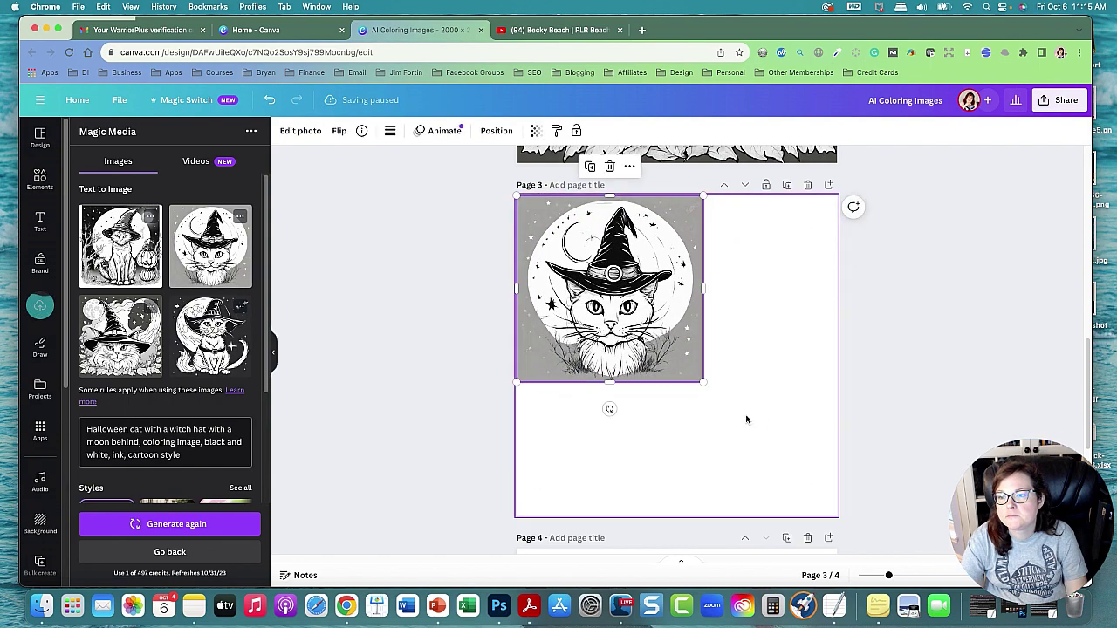
pyautogui.moveTo(704, 381); pyautogui.dragTo(835, 511)
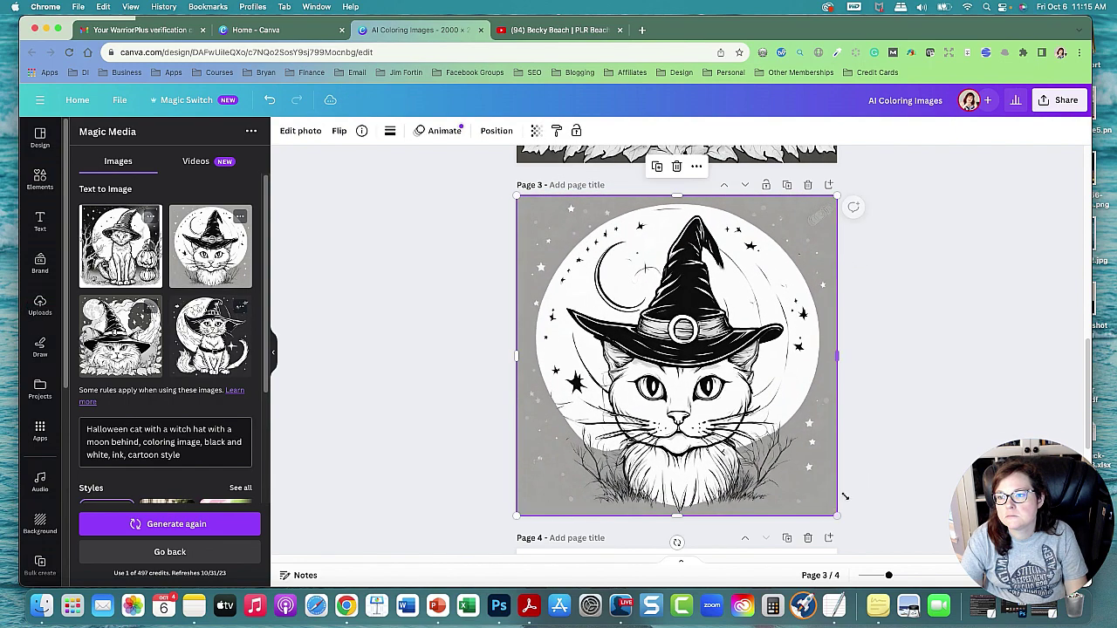
pyautogui.click(880, 406)
pyautogui.scroll(-2, 908, 418)
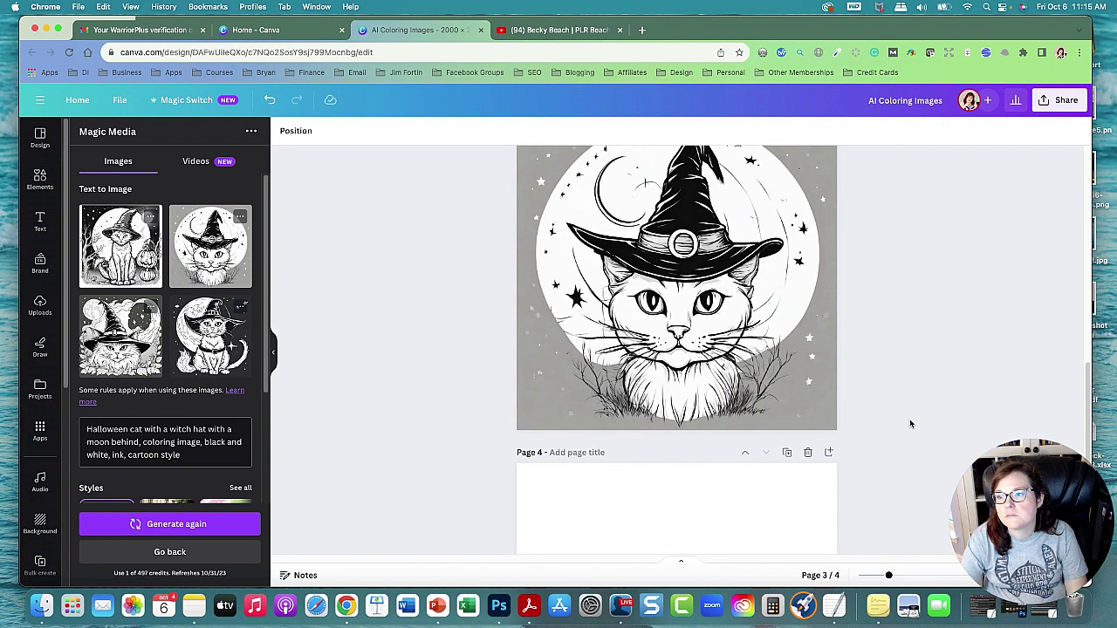
pyautogui.scroll(-2, 909, 419)
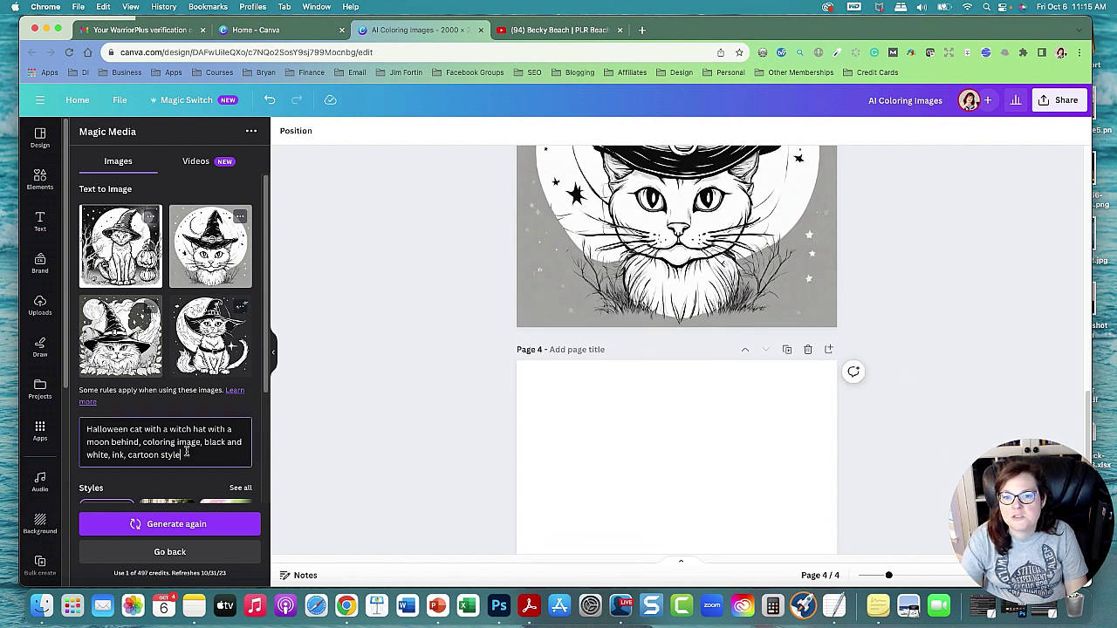
# - Replace the prompt with a black-and-white witch-on-a-broom coloring image under night sky and moon
pyautogui.moveTo(172, 454); pyautogui.dragTo(86, 428)
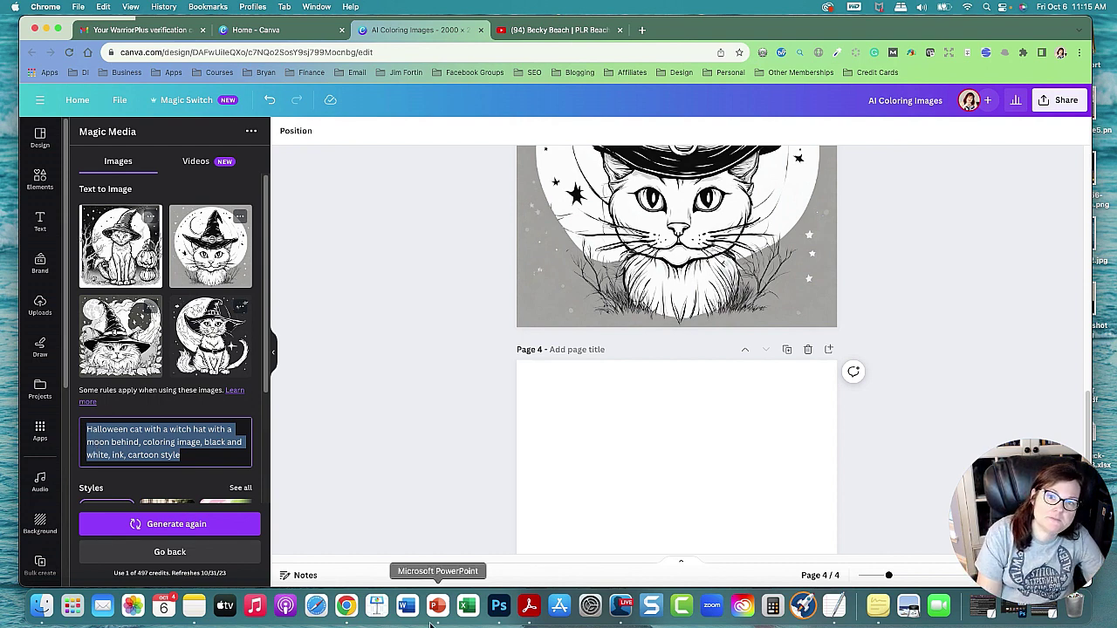
pyautogui.write('H')
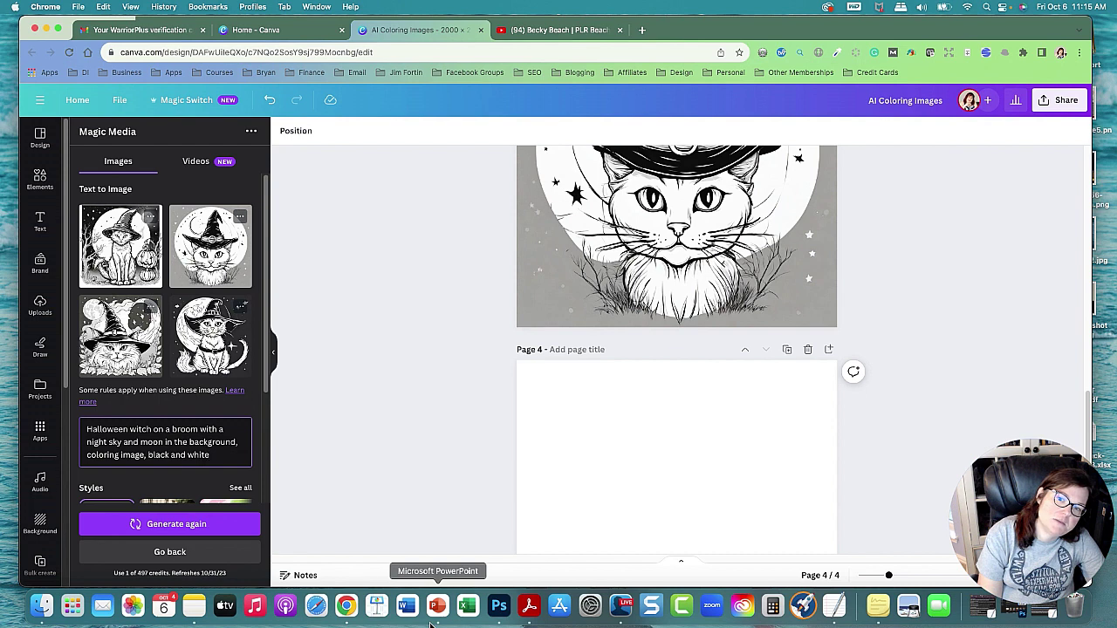
pyautogui.write('style')
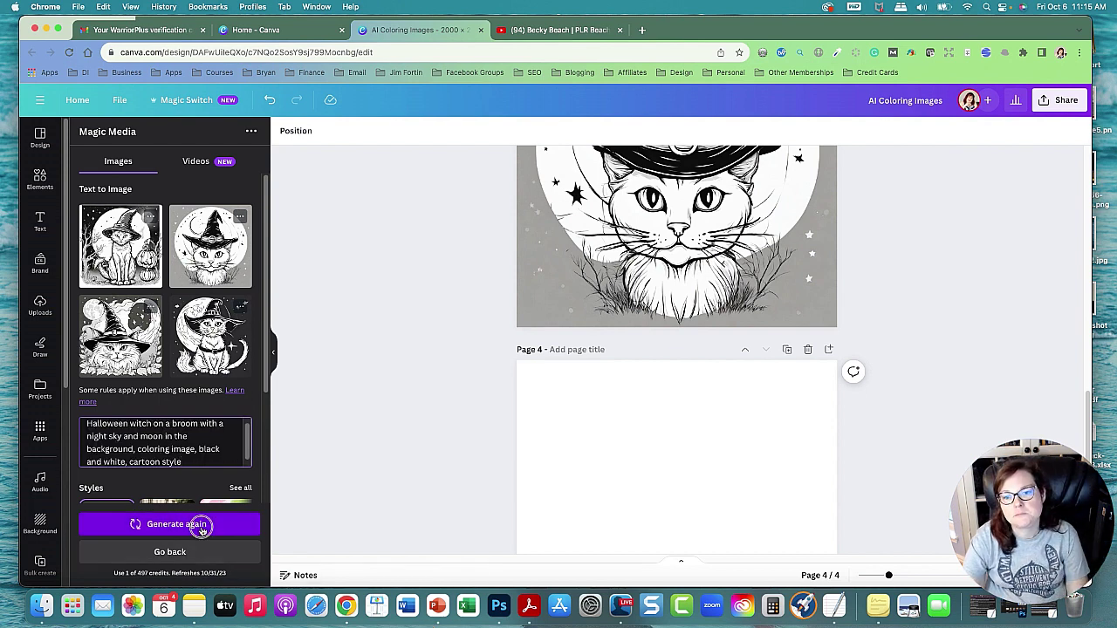
# - Generate the witch-on-broom images and fill page 4 with one
pyautogui.click(200, 524)
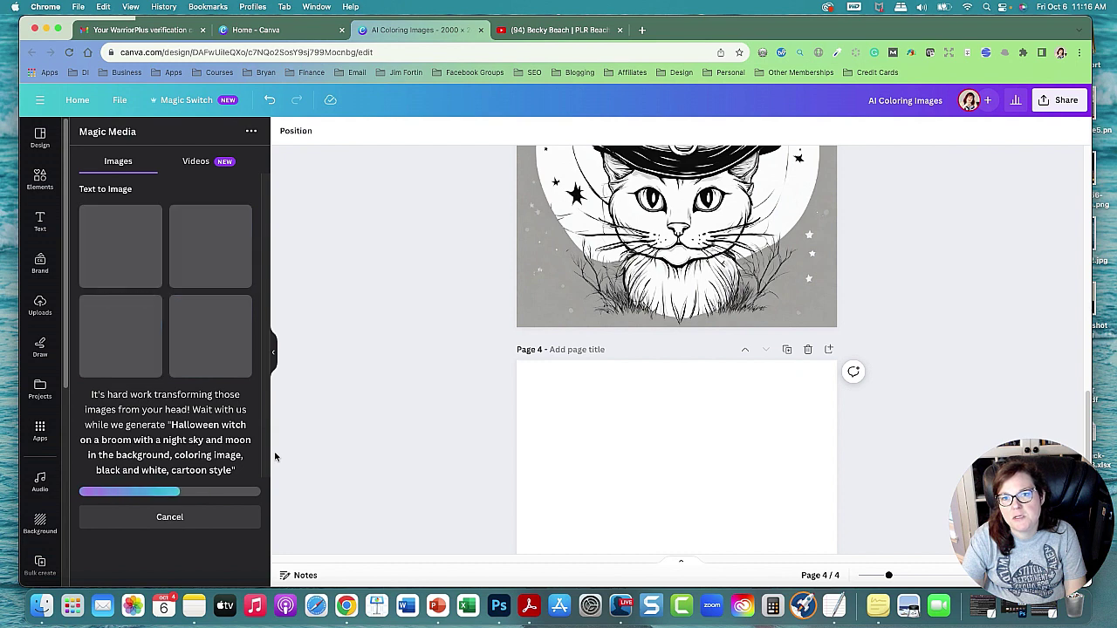
pyautogui.scroll(-2, 434, 498)
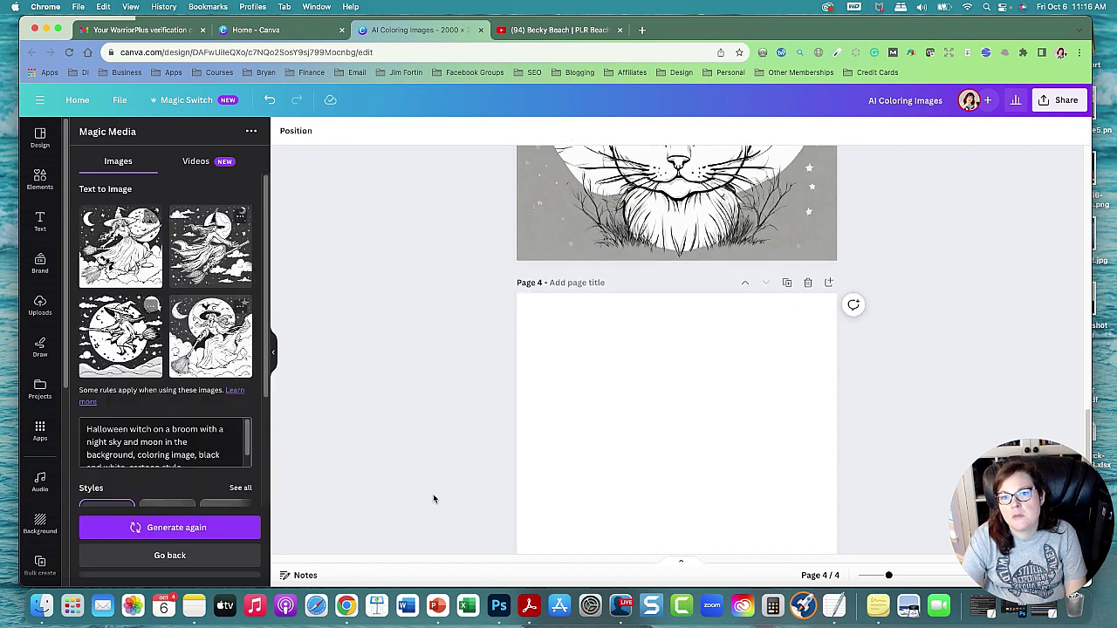
pyautogui.scroll(-2, 434, 498)
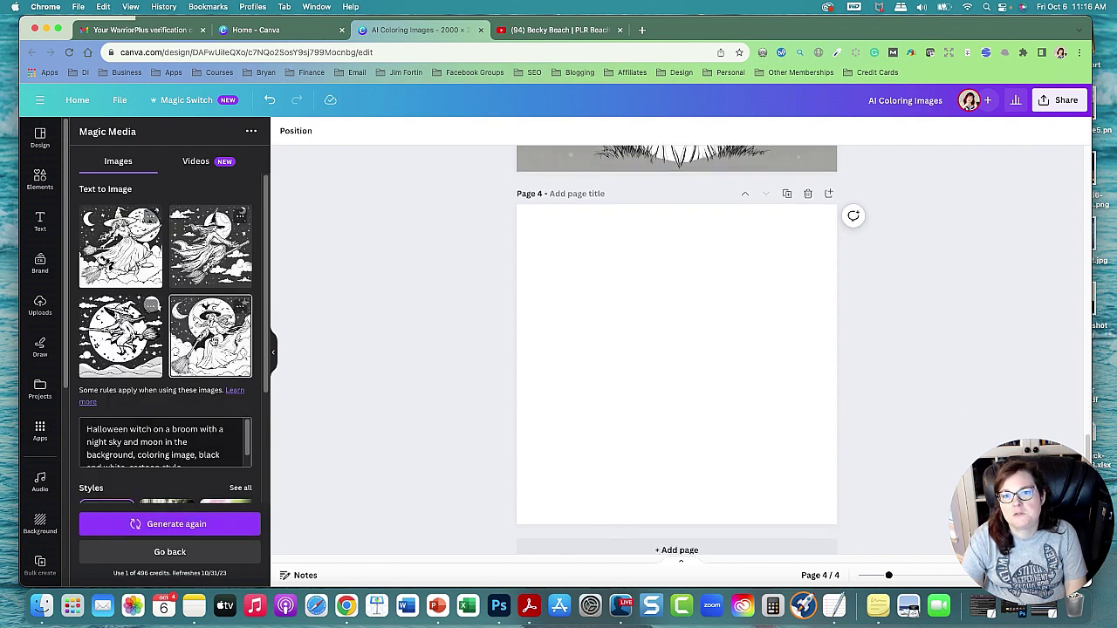
pyautogui.moveTo(216, 308)
pyautogui.mouseDown()
pyautogui.moveTo(705, 381)
pyautogui.moveTo(647, 305)
pyautogui.mouseUp()
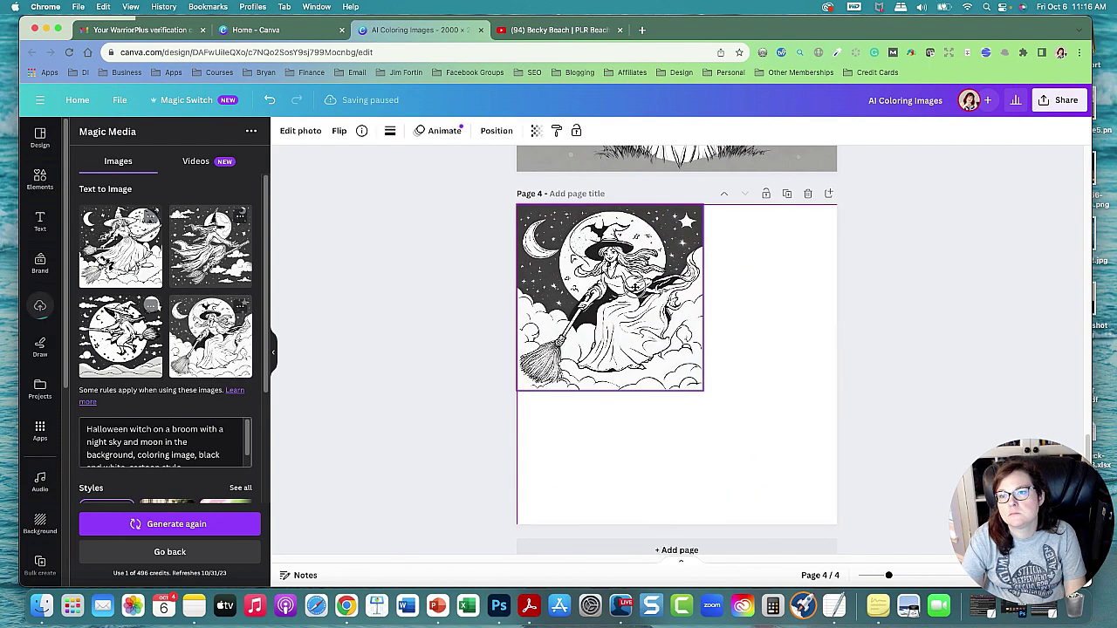
pyautogui.moveTo(706, 393)
pyautogui.mouseDown()
pyautogui.moveTo(749, 461)
pyautogui.moveTo(824, 534)
pyautogui.mouseUp()
pyautogui.click(823, 534)
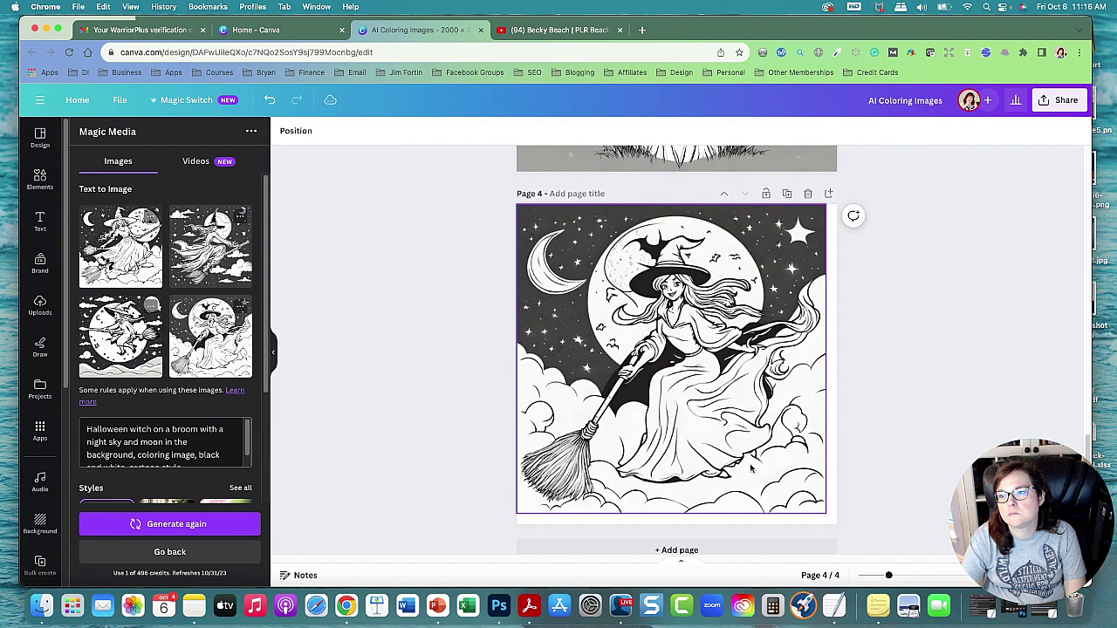
# - Duplicate page 4 and replace page 5's image with a different witch, stretched to fill
pyautogui.click(786, 192)
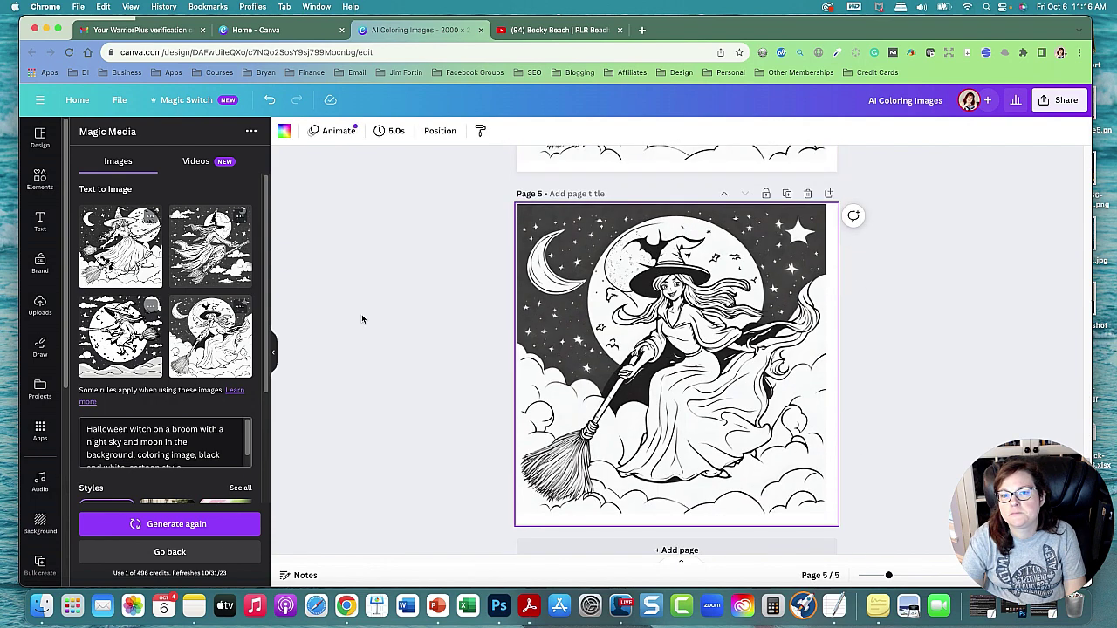
pyautogui.click(759, 261)
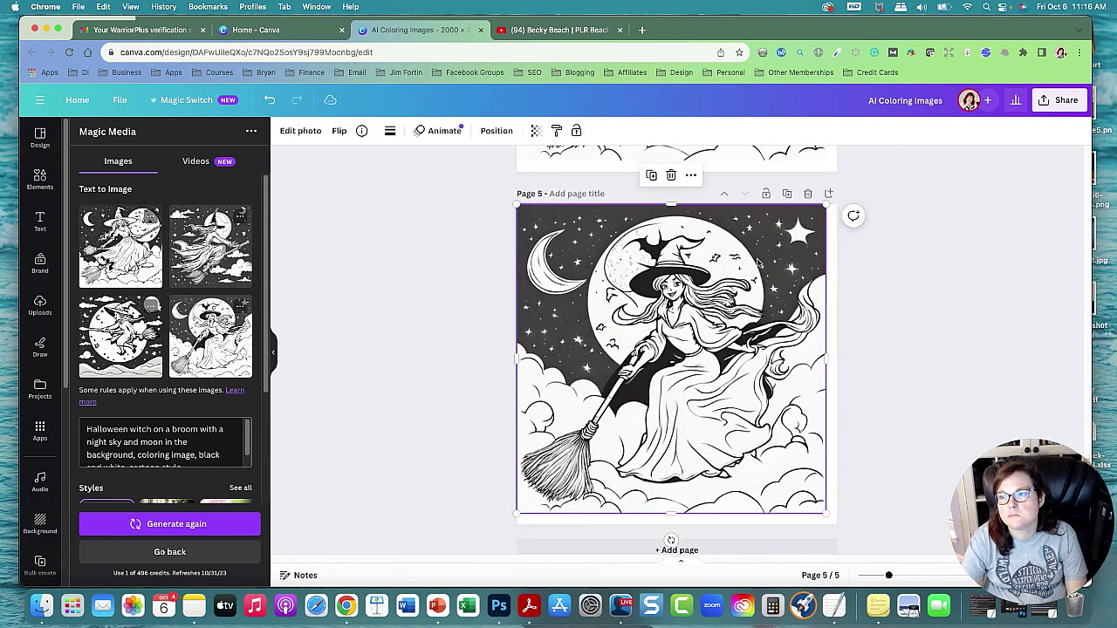
pyautogui.press('Delete')
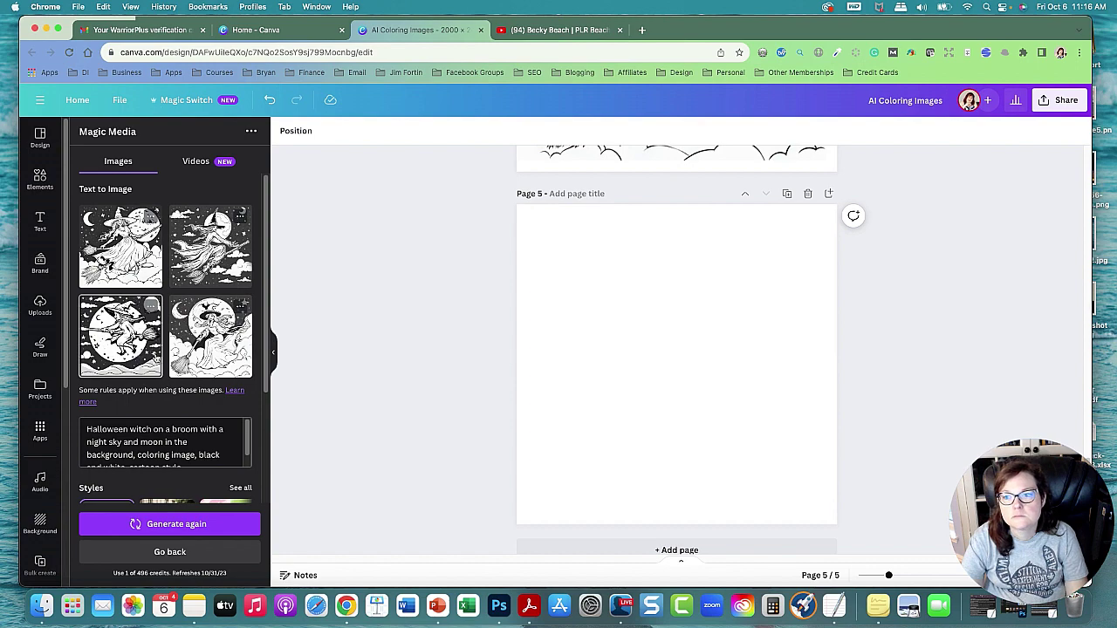
pyautogui.click(121, 336)
pyautogui.moveTo(639, 366); pyautogui.dragTo(576, 307)
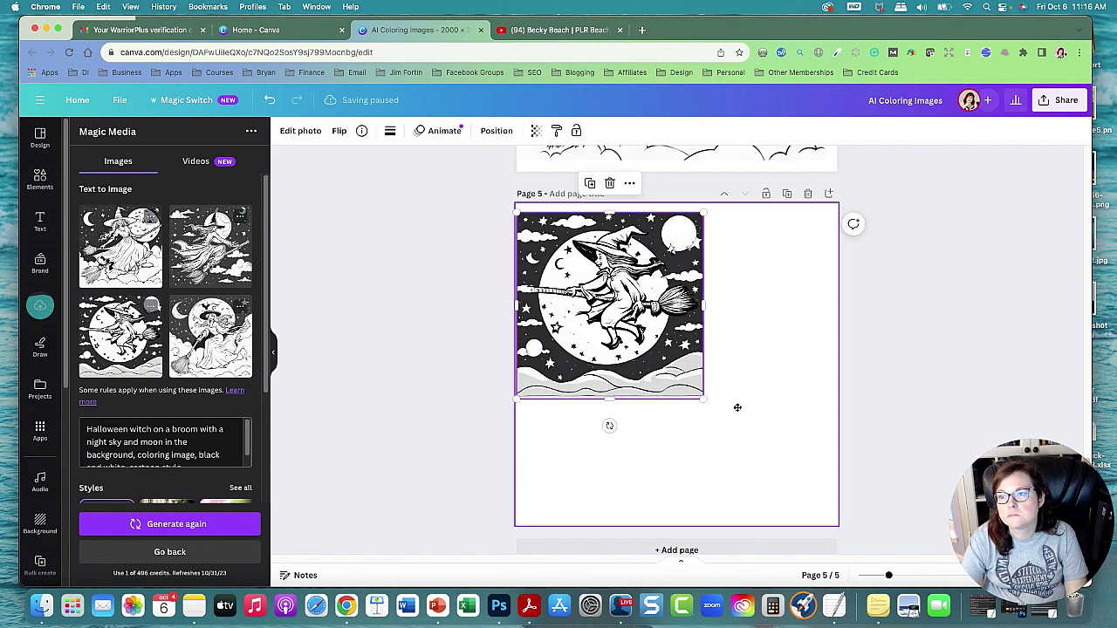
pyautogui.moveTo(704, 398); pyautogui.dragTo(844, 519)
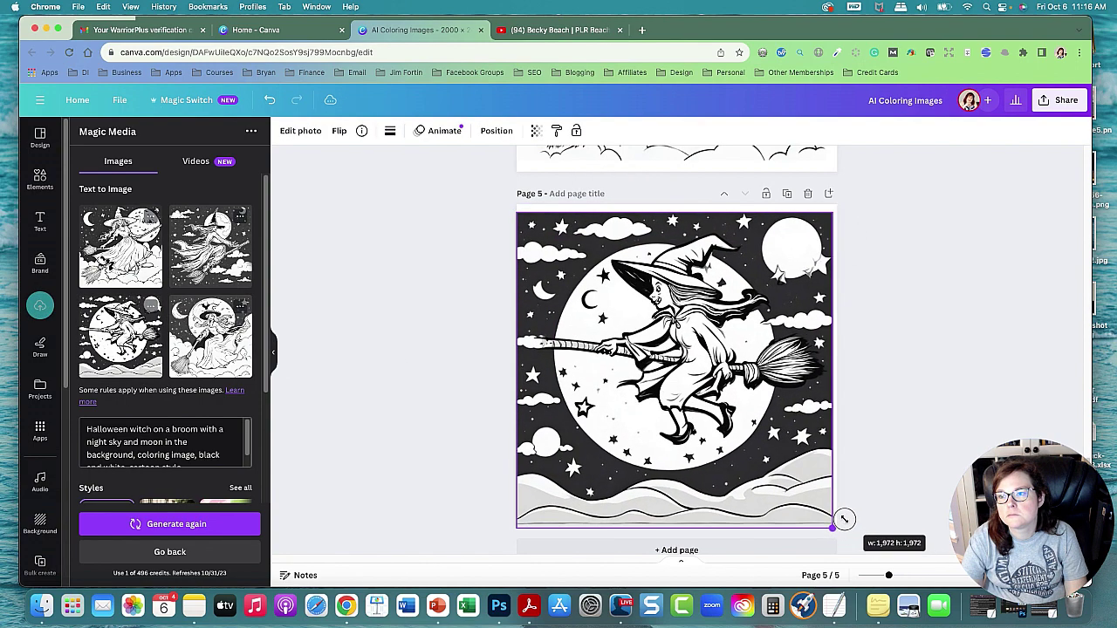
# - Add a blank page 6 and fill it with the first witch image
pyautogui.click(829, 193)
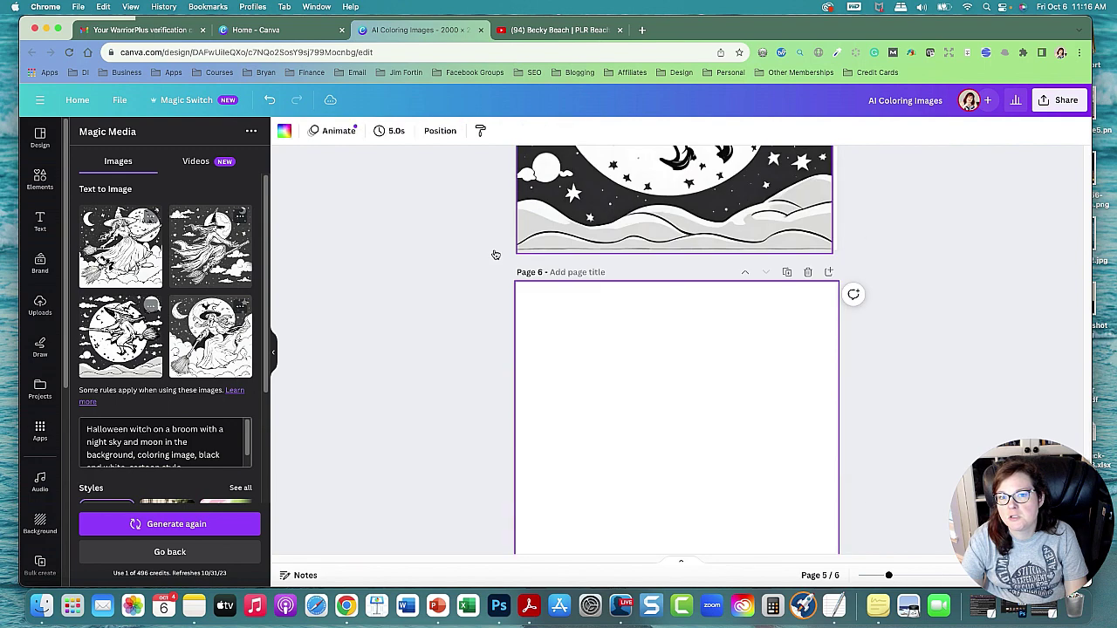
pyautogui.click(120, 247)
pyautogui.moveTo(677, 362); pyautogui.dragTo(614, 299)
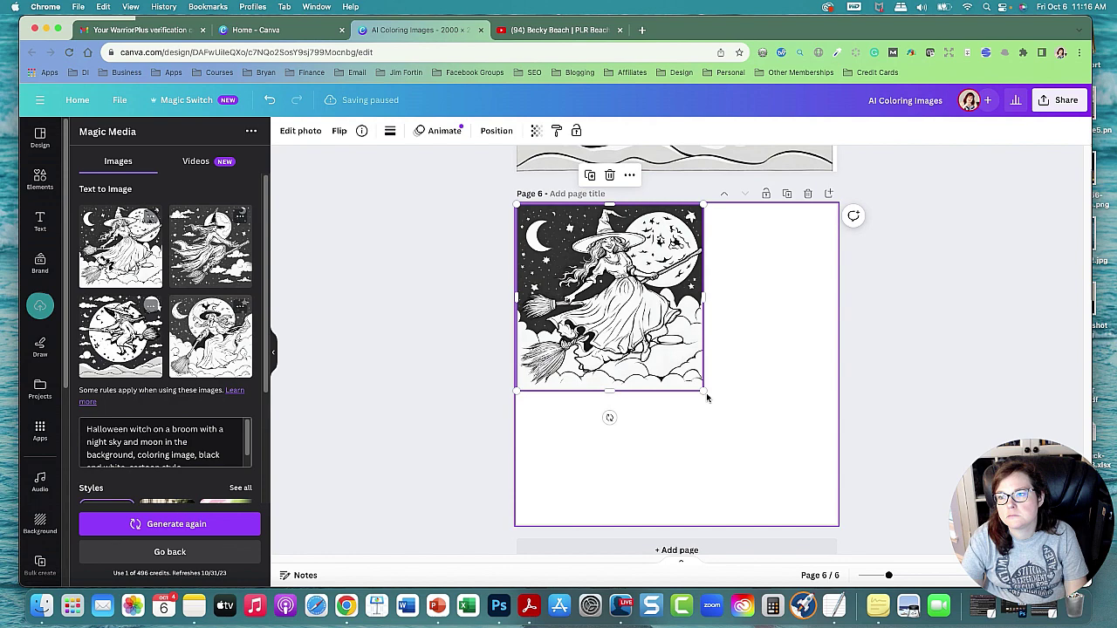
pyautogui.moveTo(705, 393); pyautogui.dragTo(817, 508)
pyautogui.click(676, 372)
pyautogui.moveTo(703, 390); pyautogui.dragTo(835, 527)
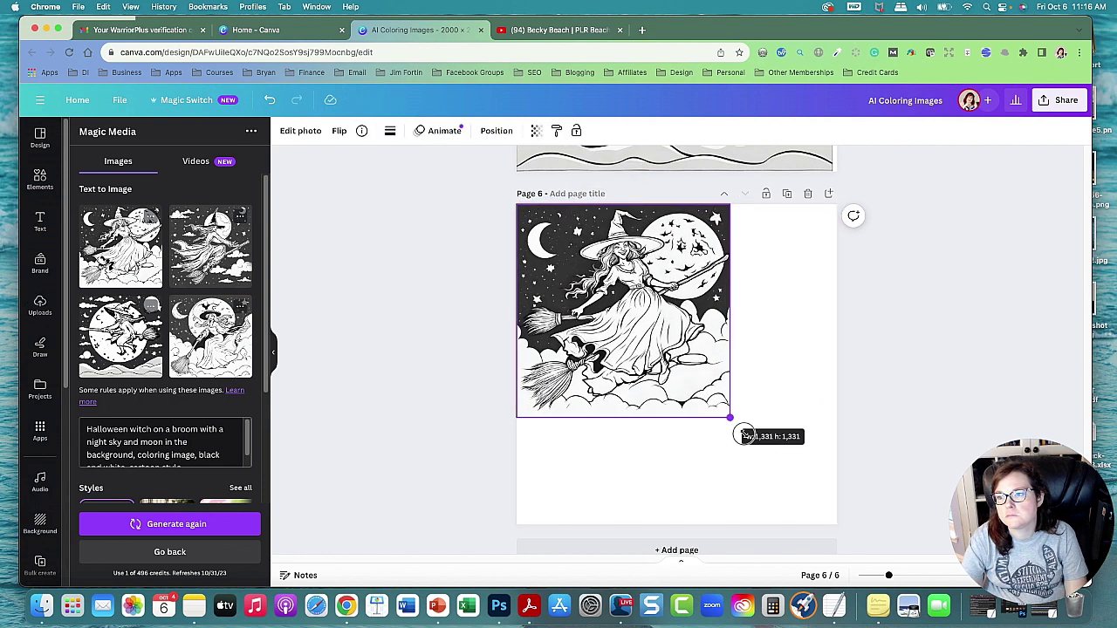
pyautogui.click(891, 406)
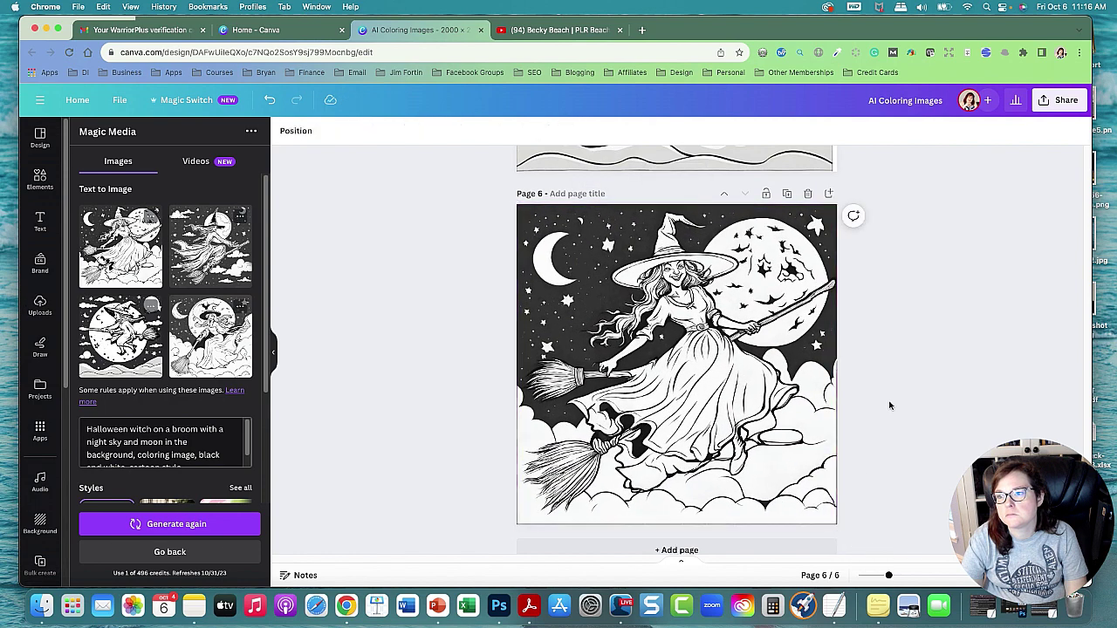
# - Look at the Videos generator, then return to Images
pyautogui.click(193, 164)
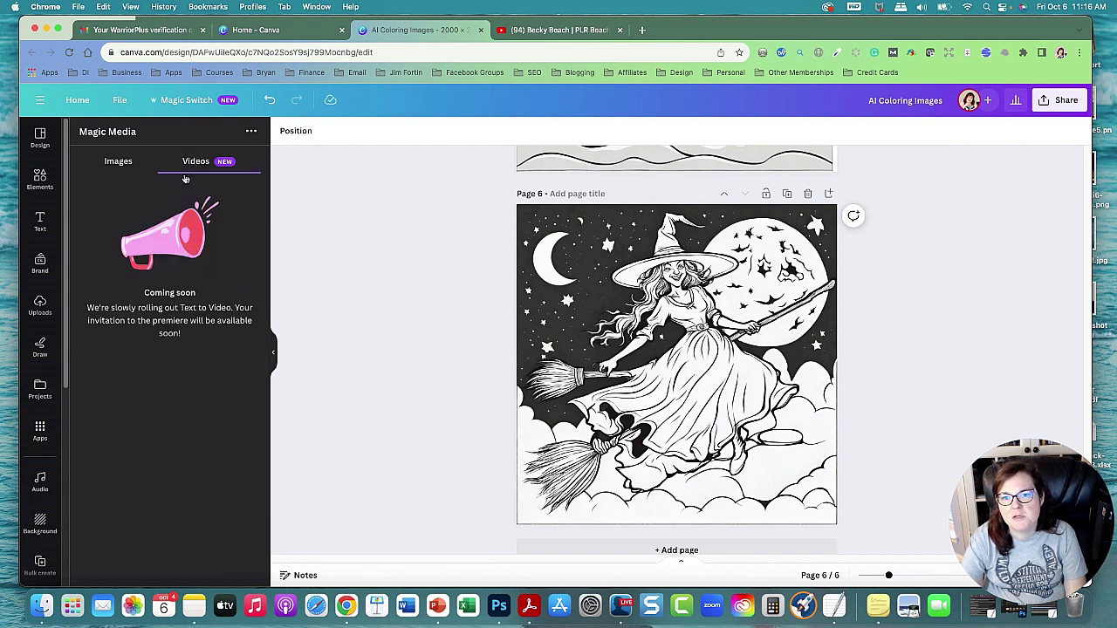
pyautogui.click(118, 164)
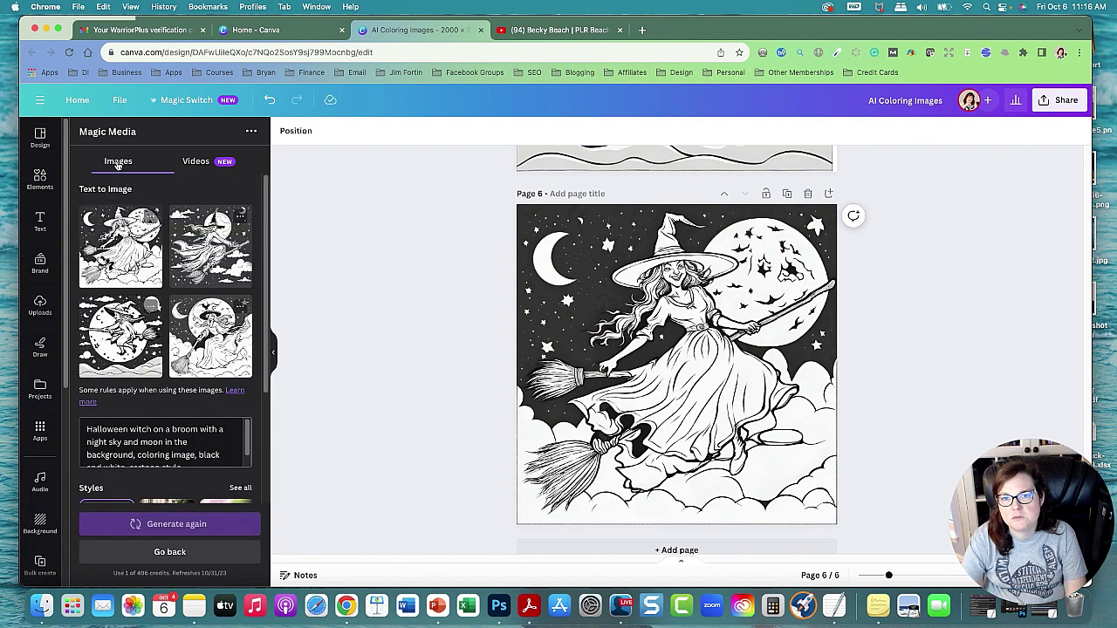
pyautogui.scroll(-2, 211, 324)
pyautogui.scroll(-2, 211, 323)
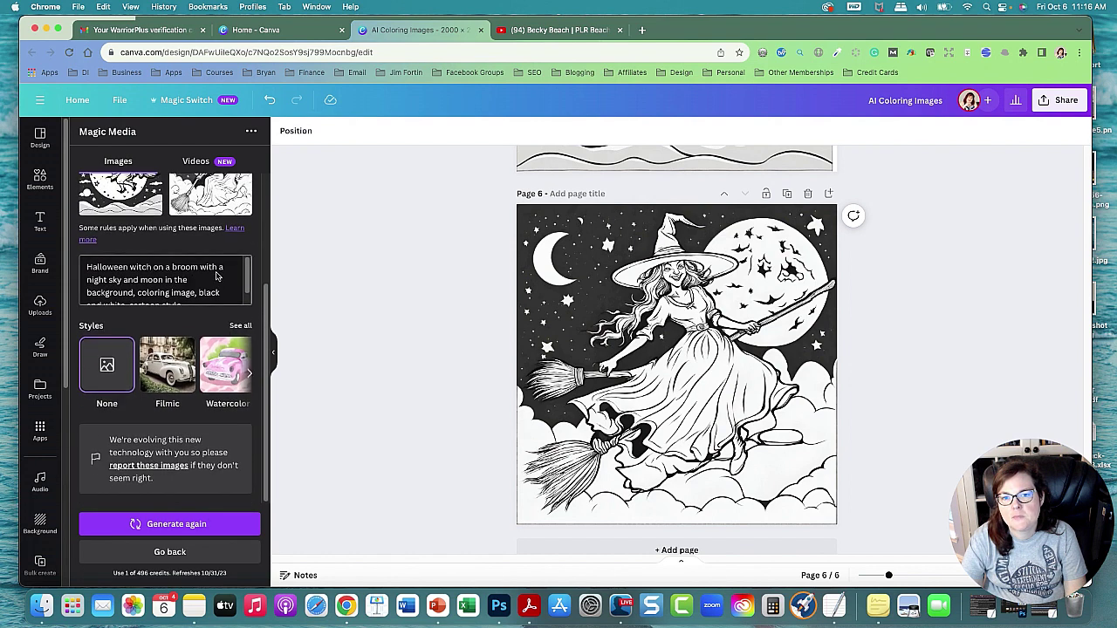
pyautogui.scroll(-1, 179, 288)
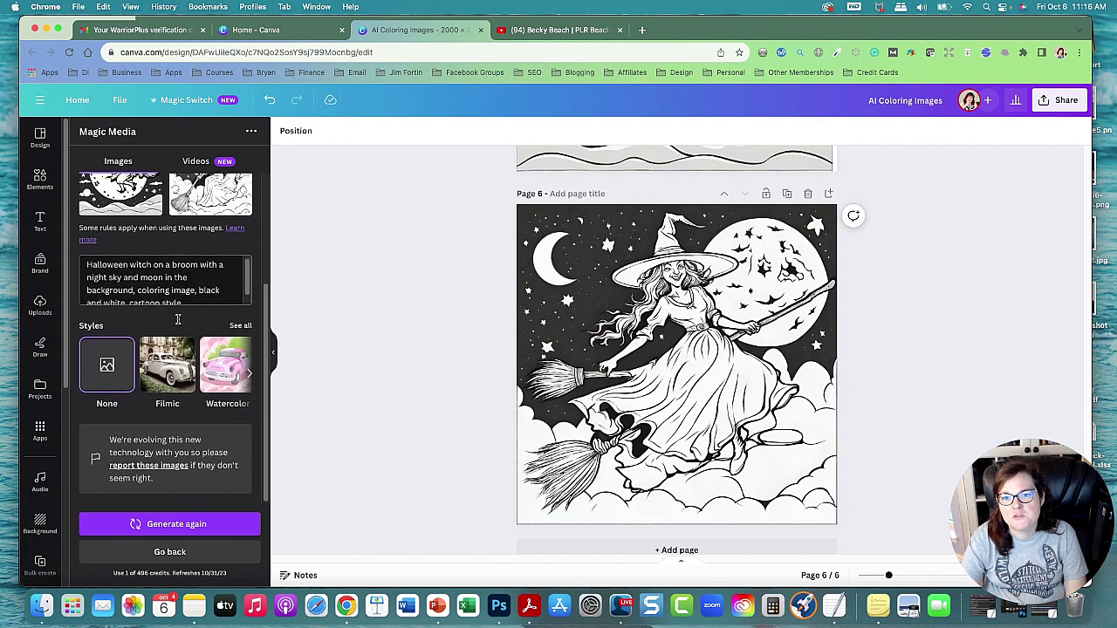
# - Choose the Psychedelic style from the full Styles list
pyautogui.click(242, 326)
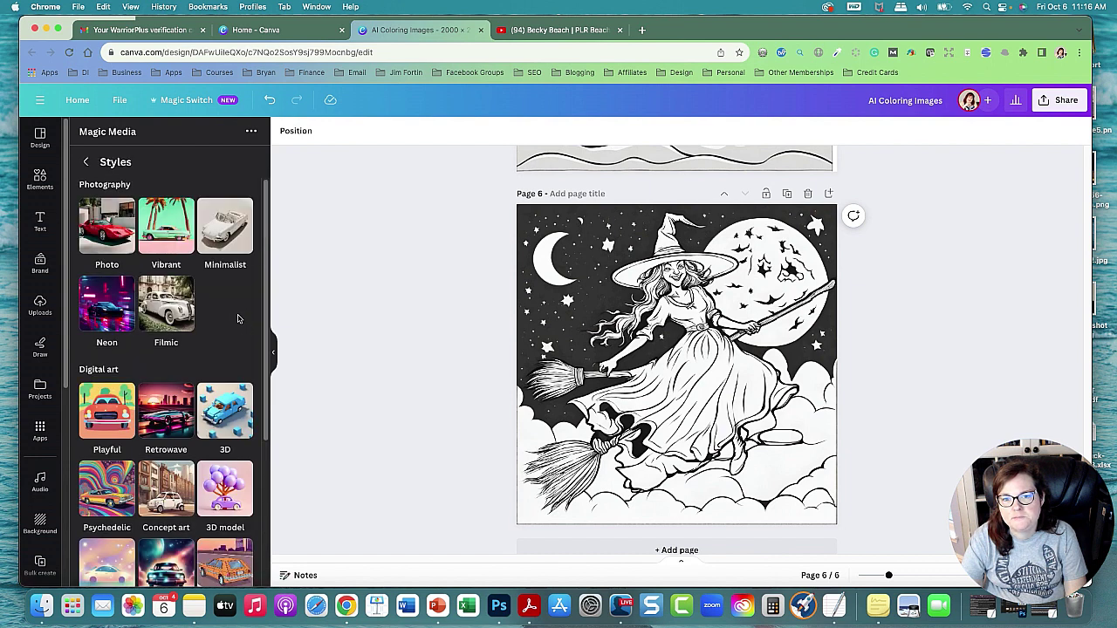
pyautogui.scroll(-1, 238, 319)
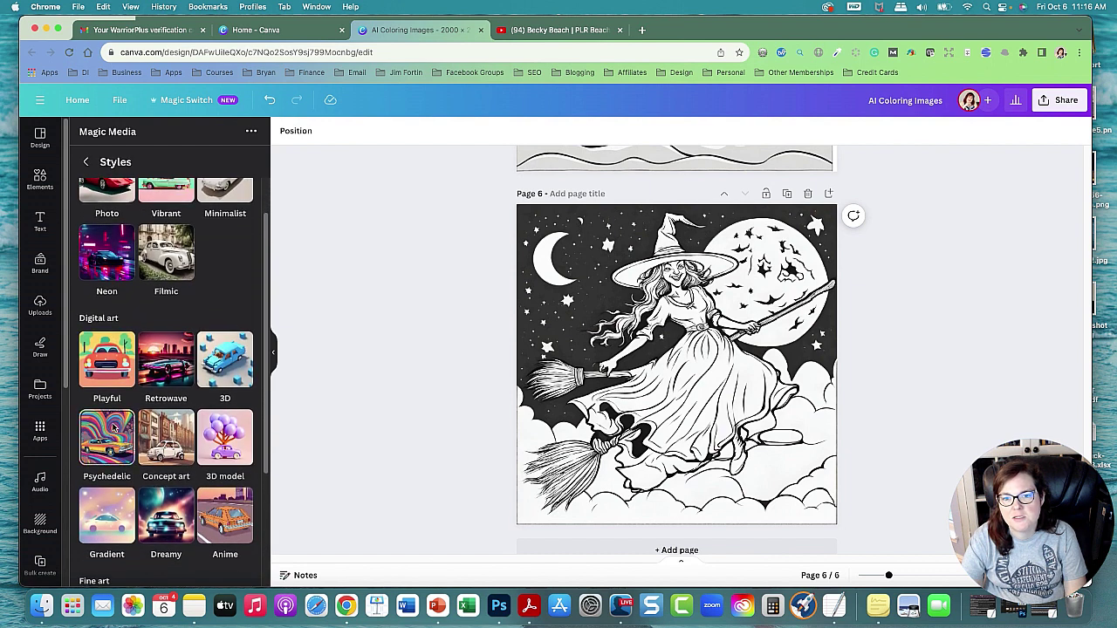
pyautogui.scroll(-1, 183, 370)
pyautogui.scroll(-2, 183, 371)
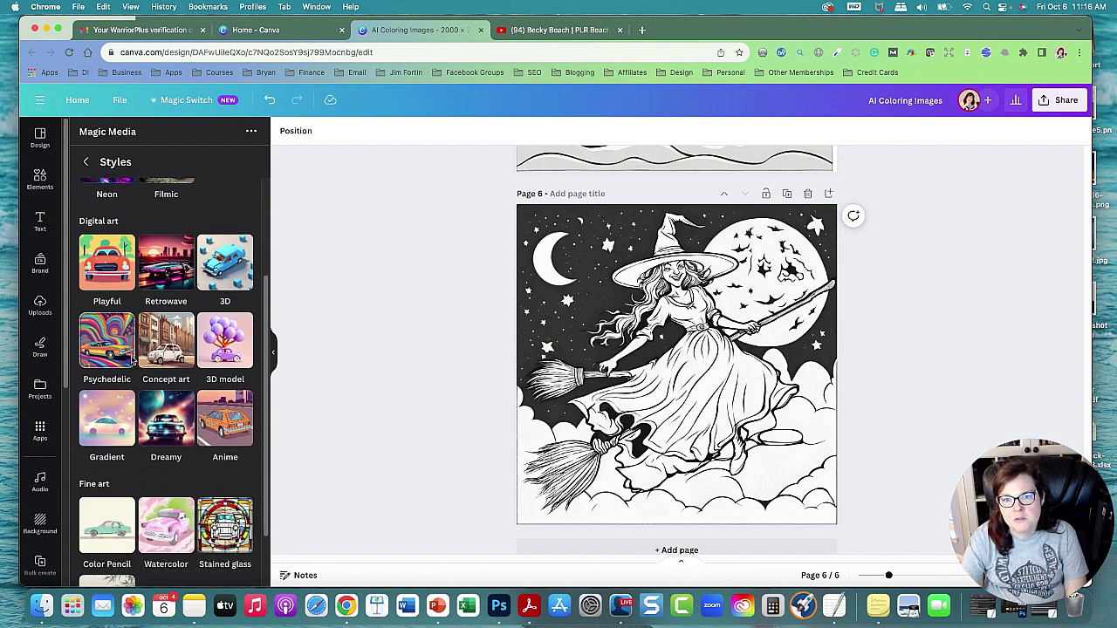
pyautogui.scroll(-1, 125, 346)
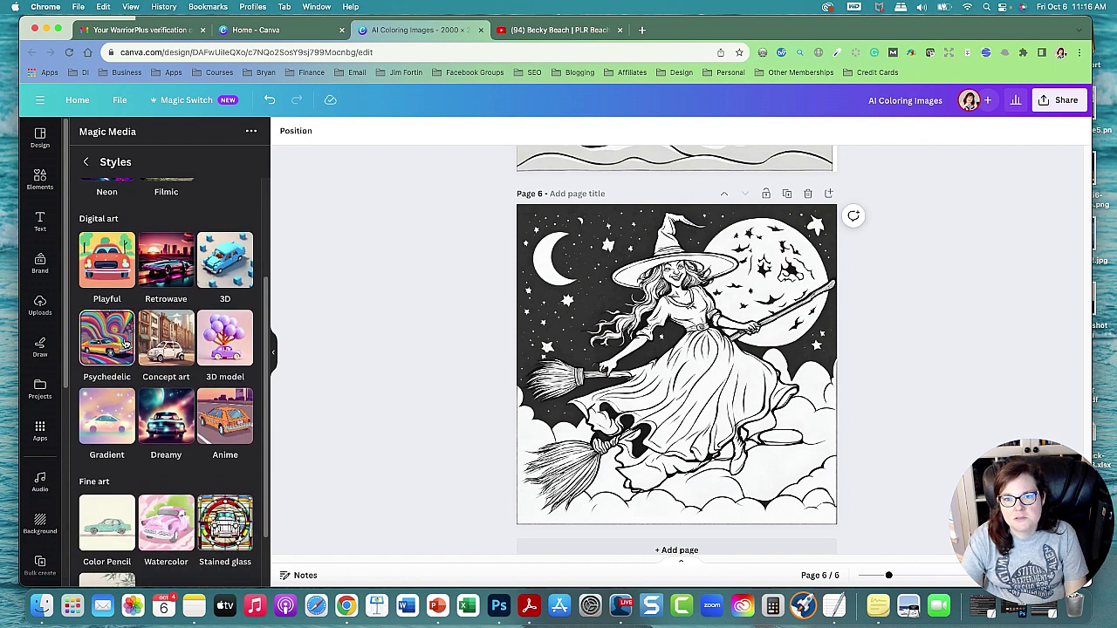
pyautogui.click(113, 341)
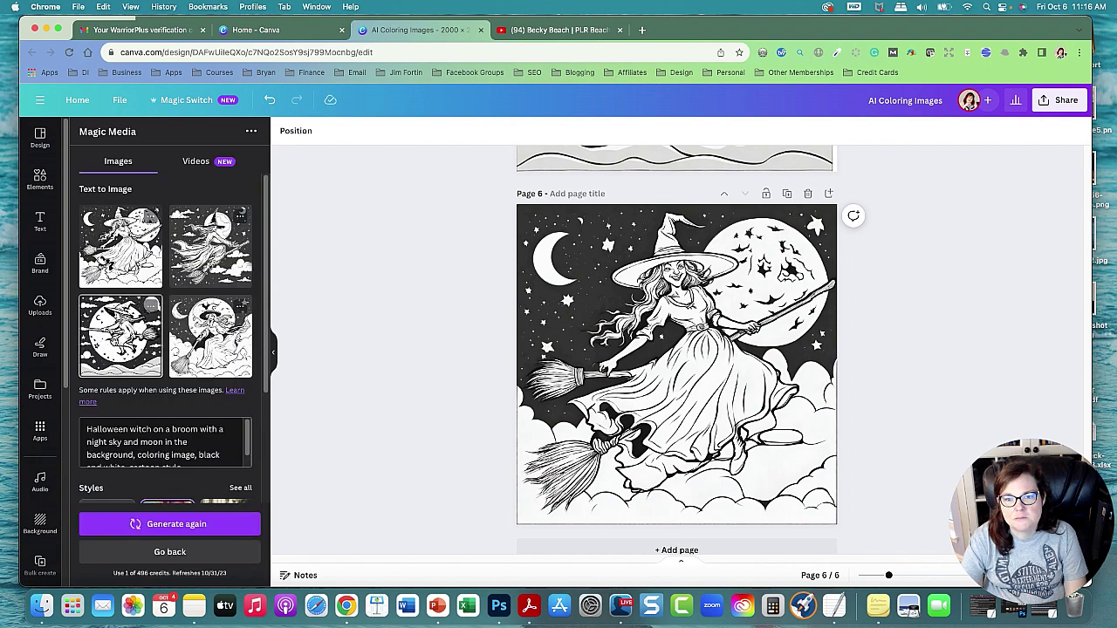
pyautogui.scroll(-1, 175, 367)
pyautogui.scroll(-1, 251, 415)
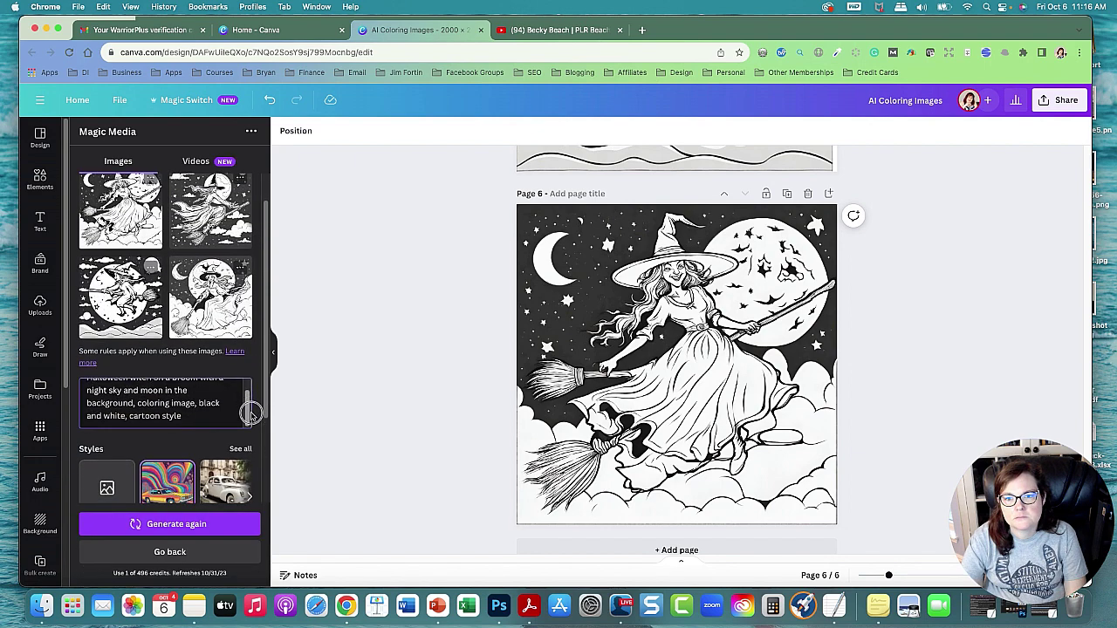
pyautogui.moveTo(250, 414); pyautogui.dragTo(248, 388)
pyautogui.scroll(-1, 175, 350)
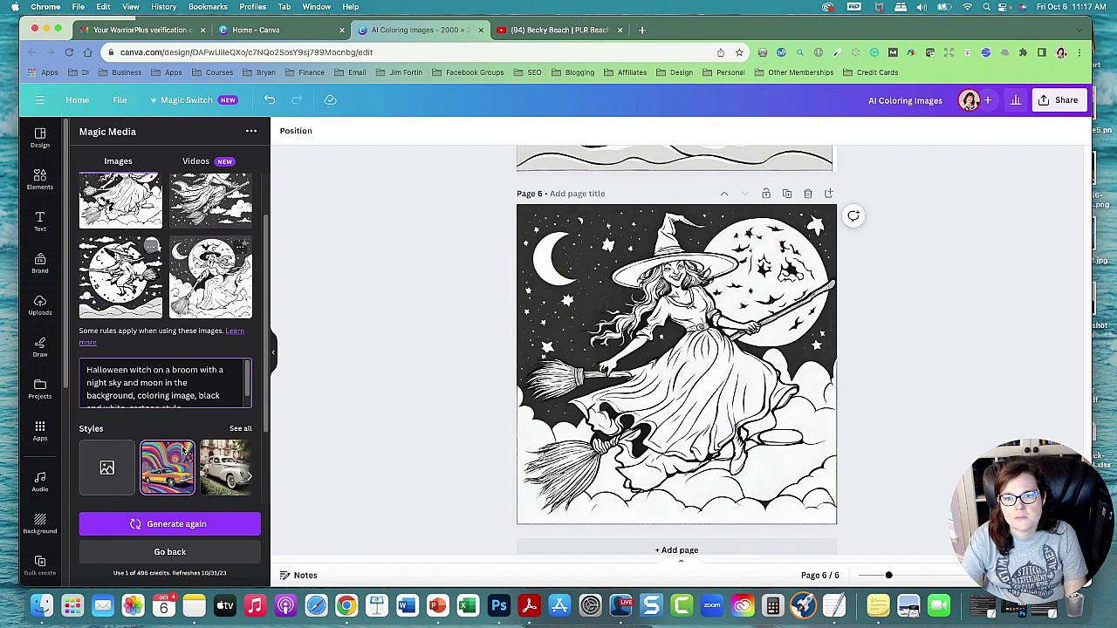
# - Generate Psychedelic witches and fill a duplicated page 7 with one
pyautogui.click(174, 526)
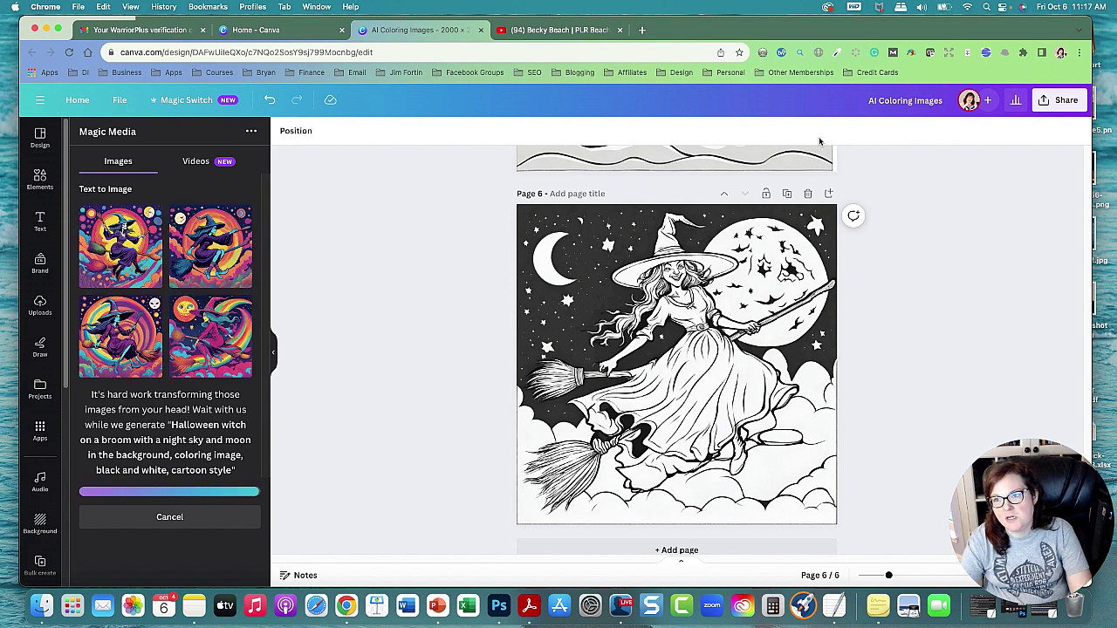
pyautogui.click(787, 194)
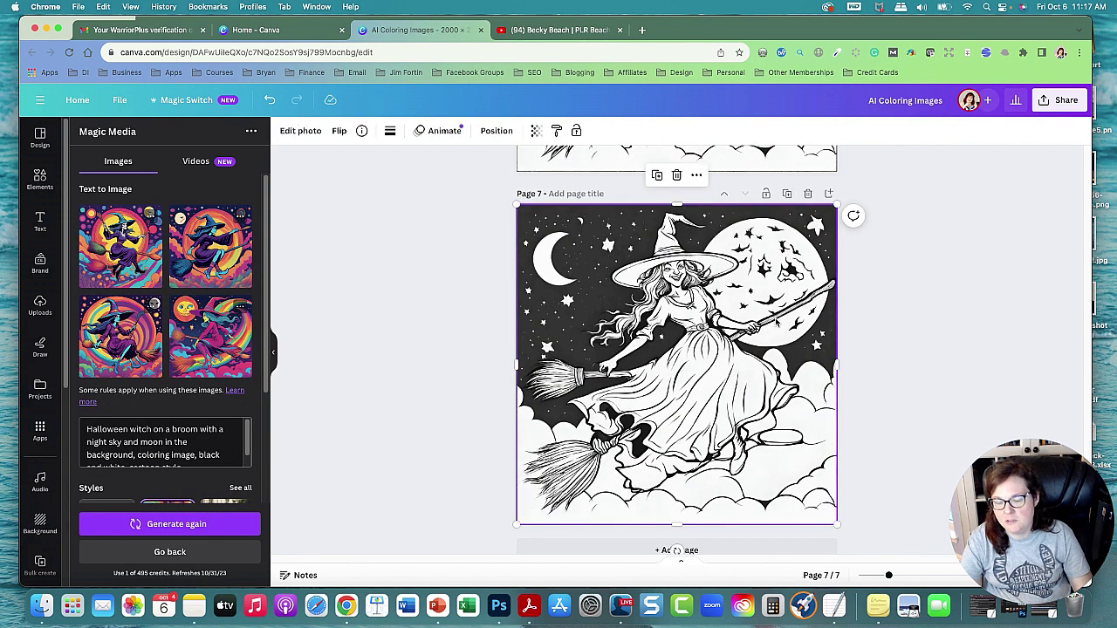
pyautogui.click(120, 337)
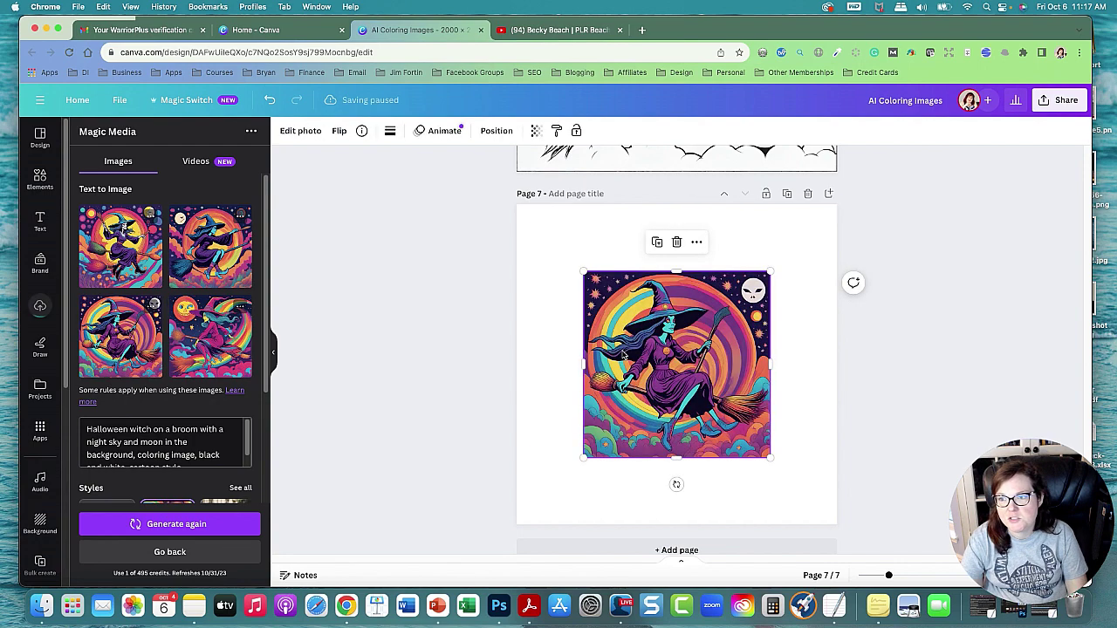
pyautogui.moveTo(620, 347); pyautogui.dragTo(554, 283)
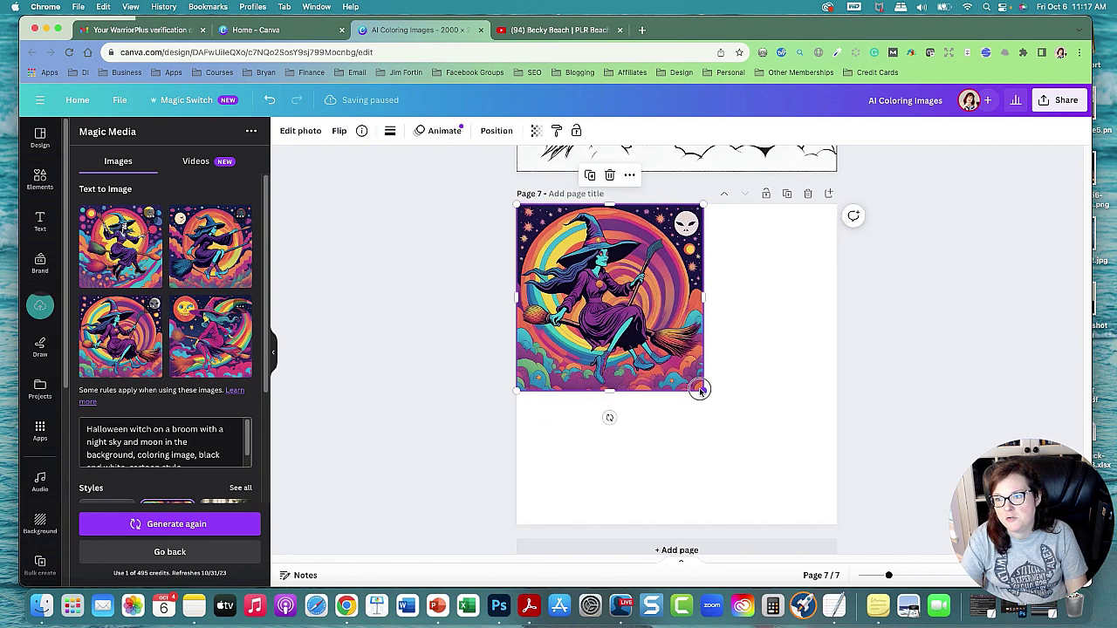
pyautogui.moveTo(704, 390); pyautogui.dragTo(839, 525)
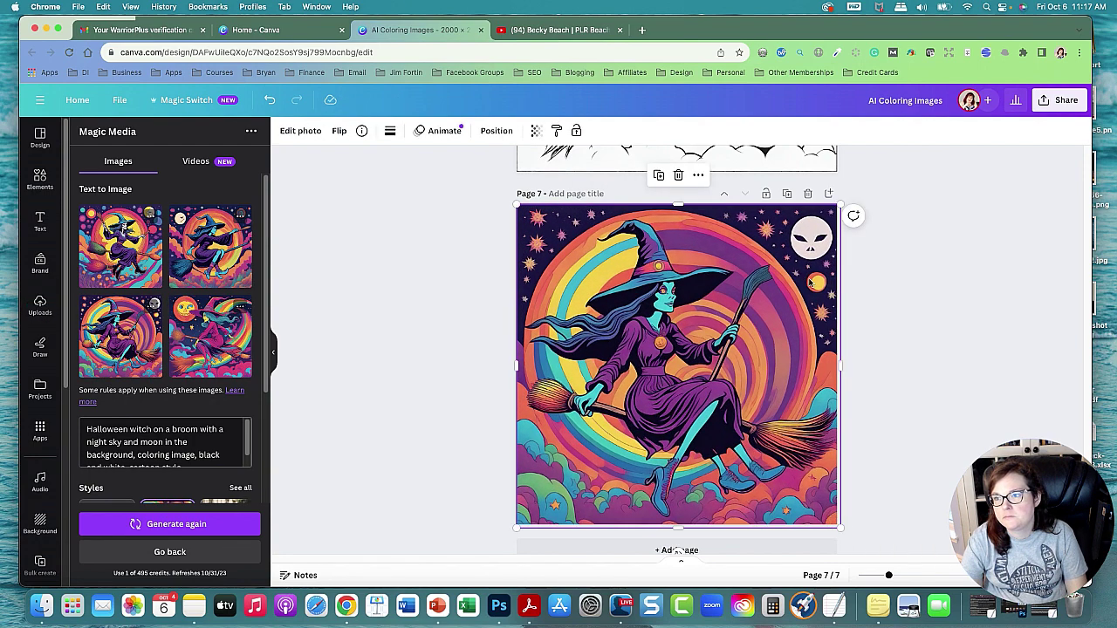
# - Add page 8, place a psychedelic witch there, then delete it and another attempt
pyautogui.click(829, 194)
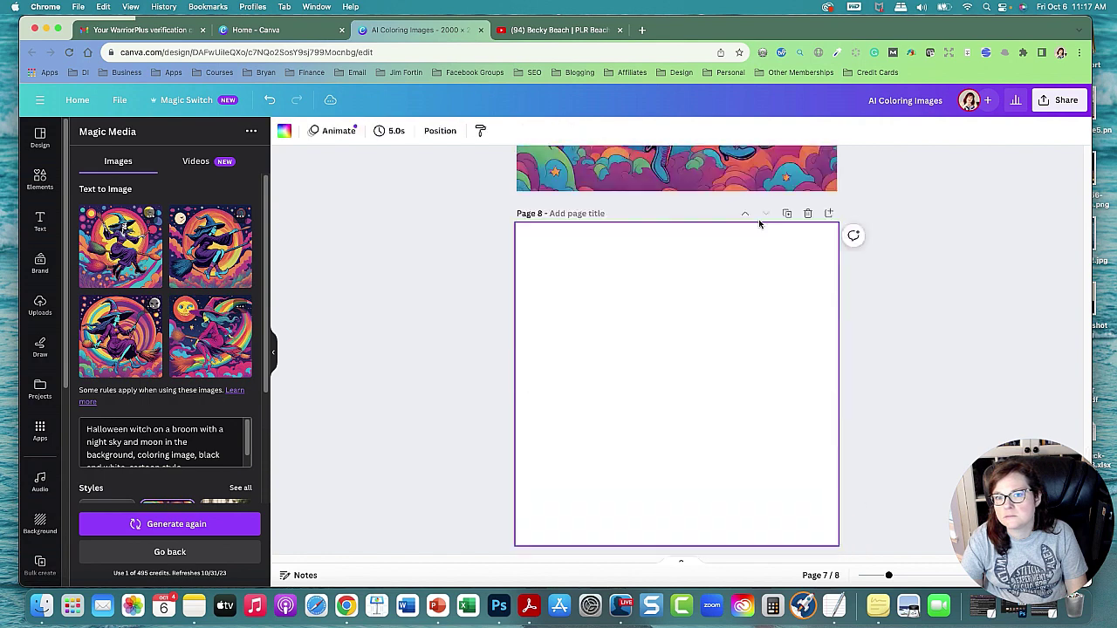
pyautogui.click(206, 350)
pyautogui.moveTo(677, 367); pyautogui.dragTo(607, 300)
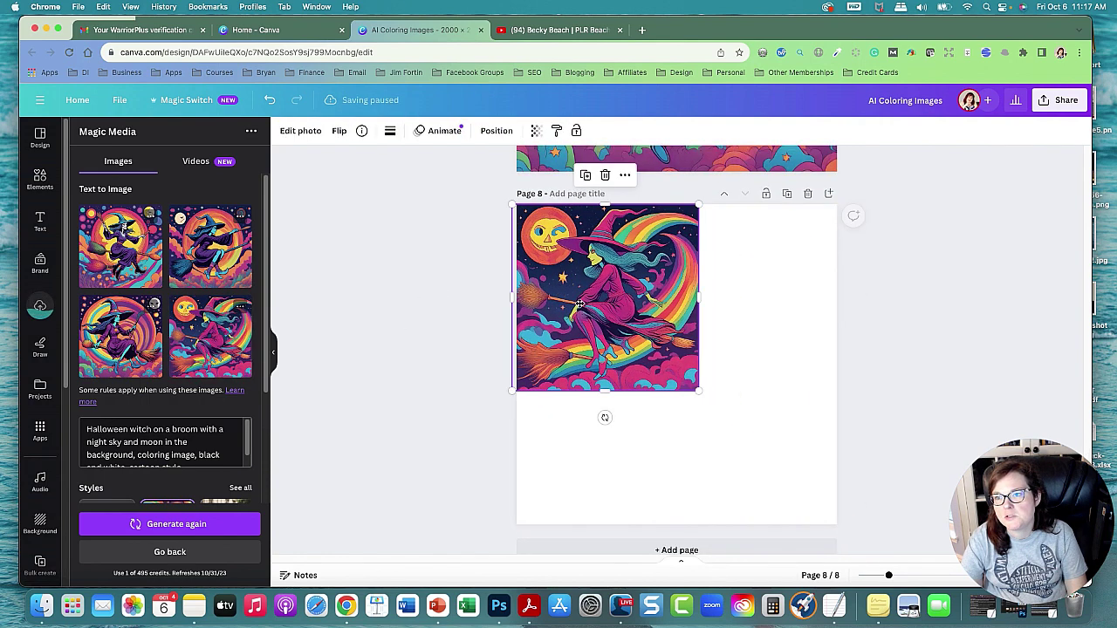
pyautogui.moveTo(695, 396); pyautogui.dragTo(855, 511)
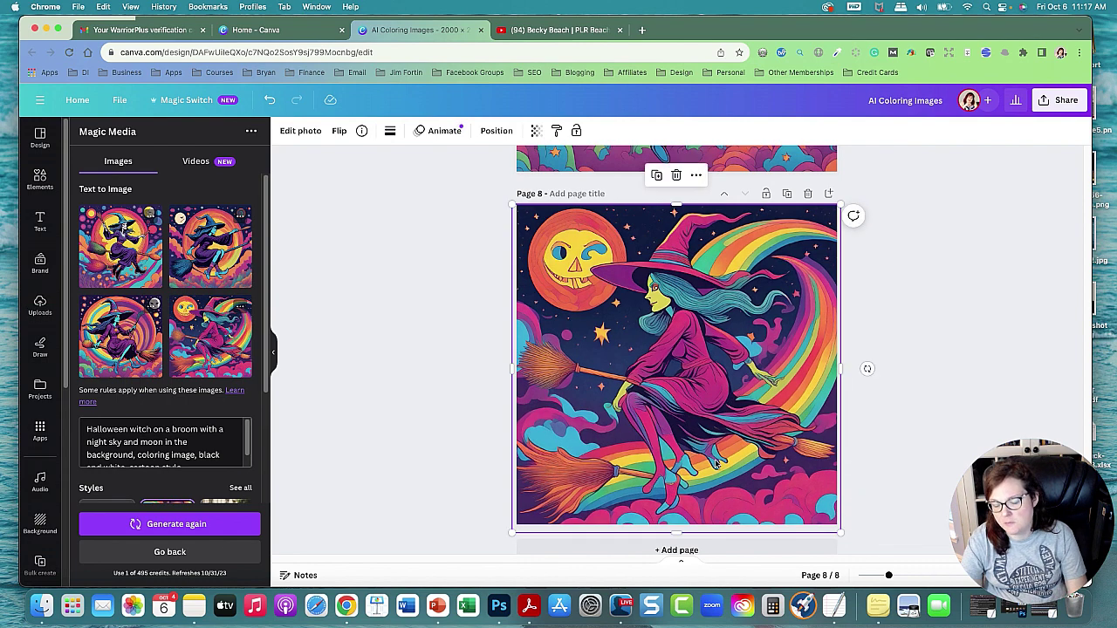
pyautogui.press('Delete')
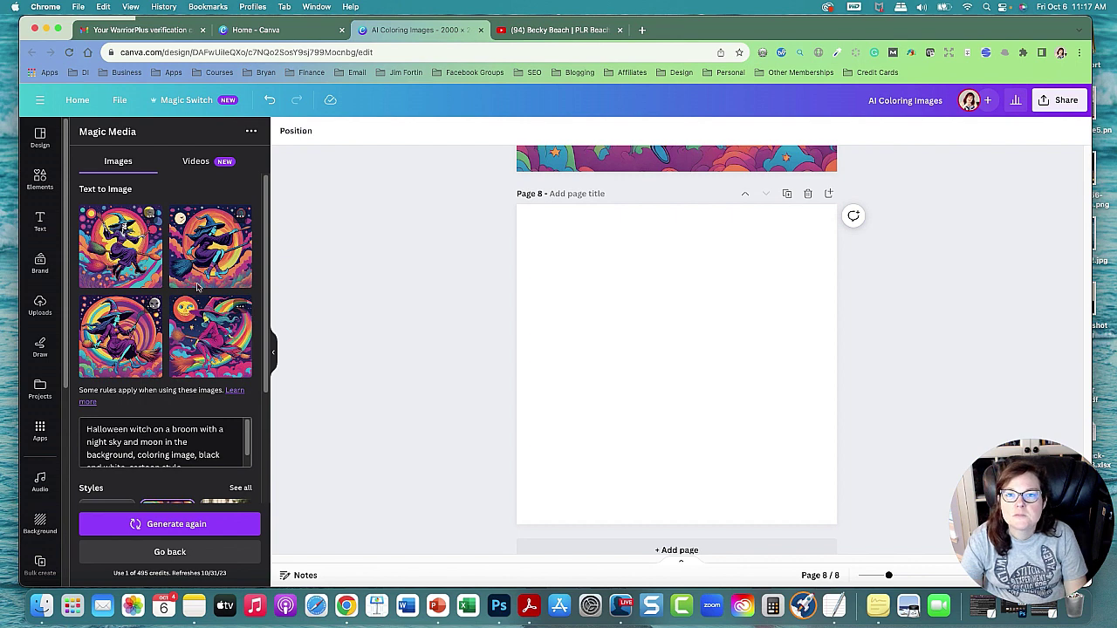
pyautogui.click(137, 271)
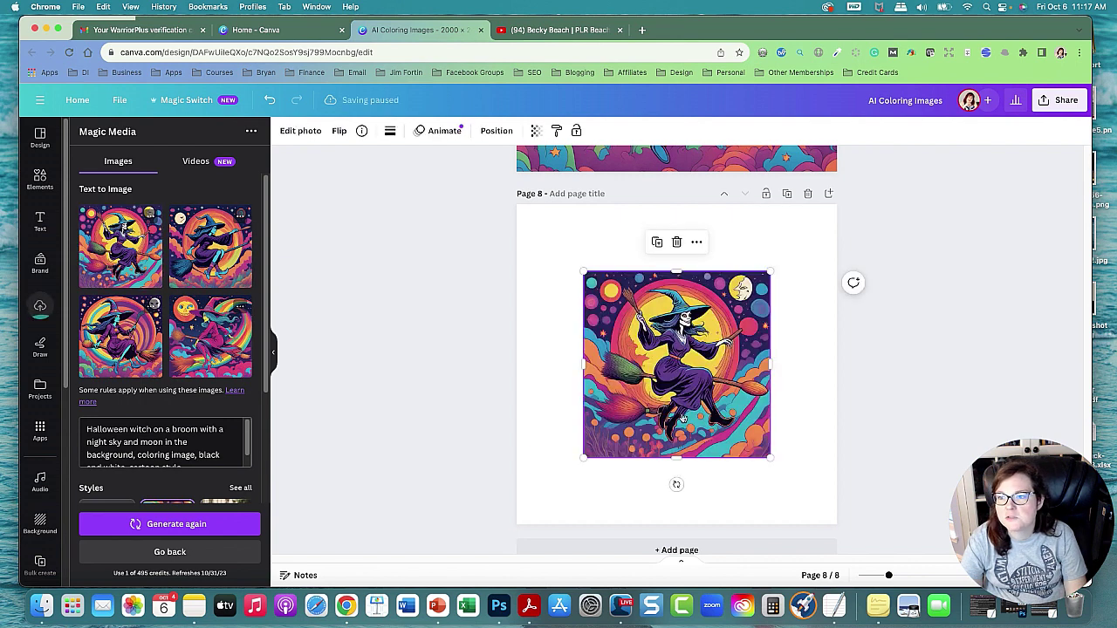
pyautogui.press('Delete')
# - Clear page 7 by deleting its psychedelic witch images
pyautogui.scroll(5, 713, 403)
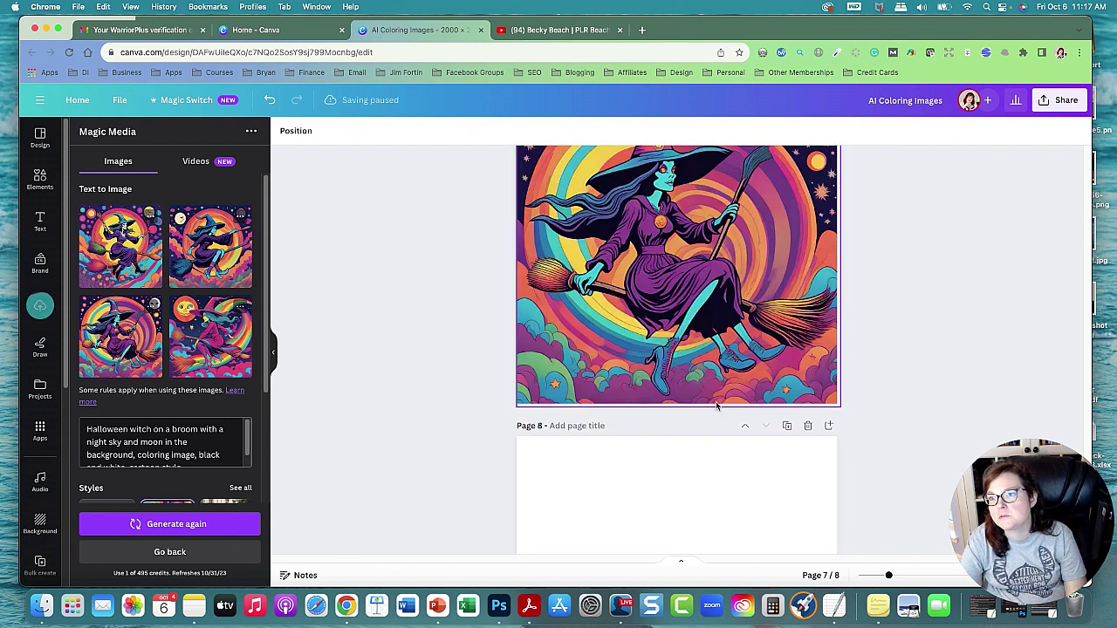
pyautogui.click(714, 357)
pyautogui.press('Delete')
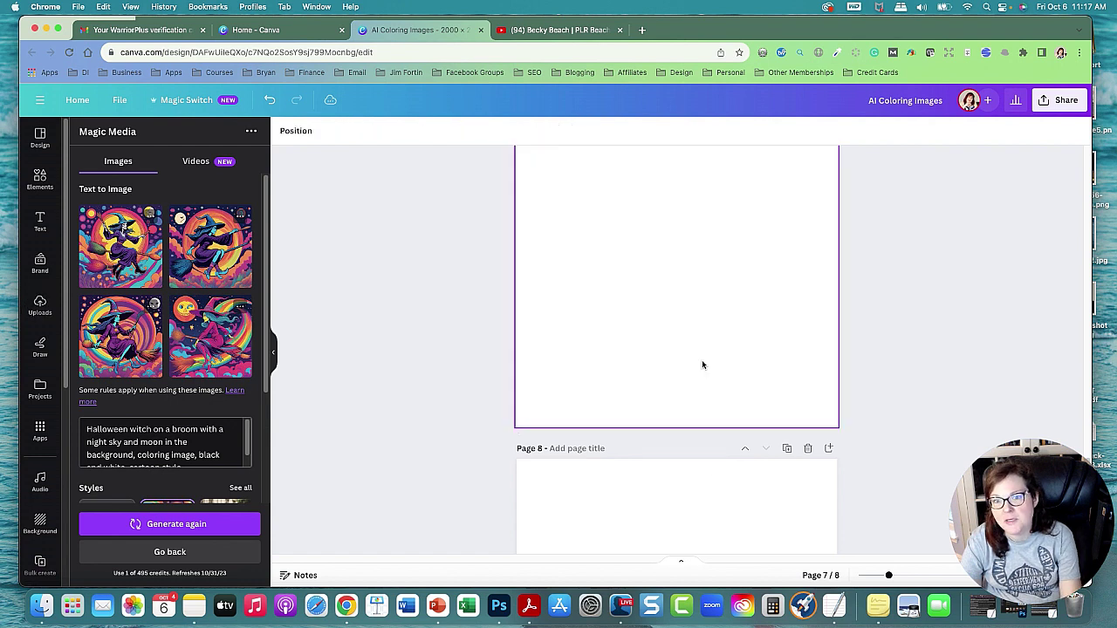
pyautogui.click(211, 275)
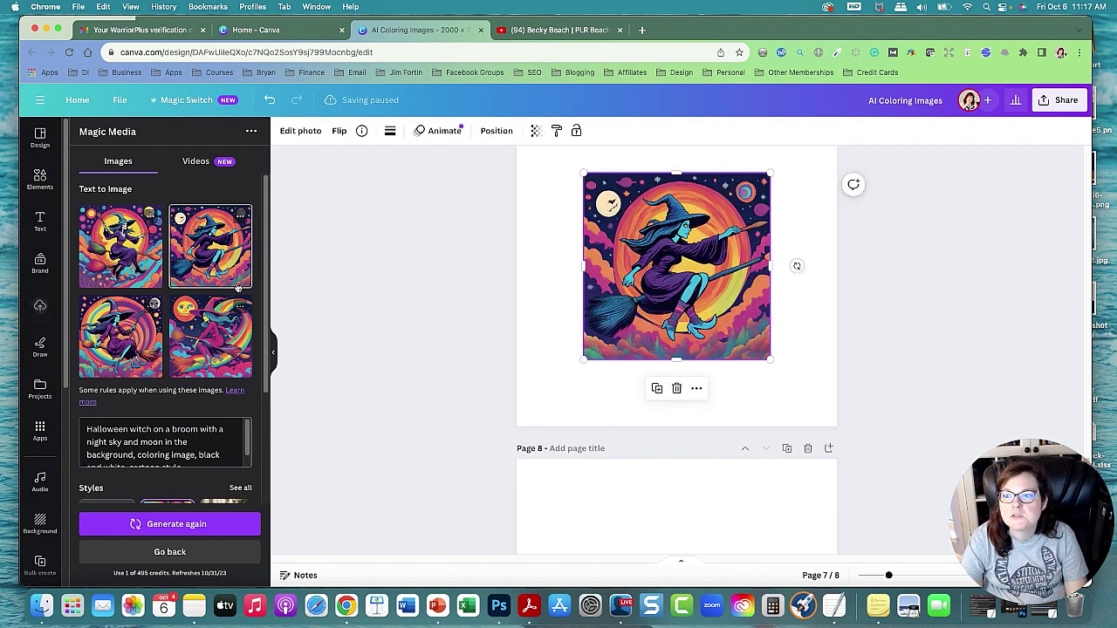
pyautogui.scroll(1, 679, 344)
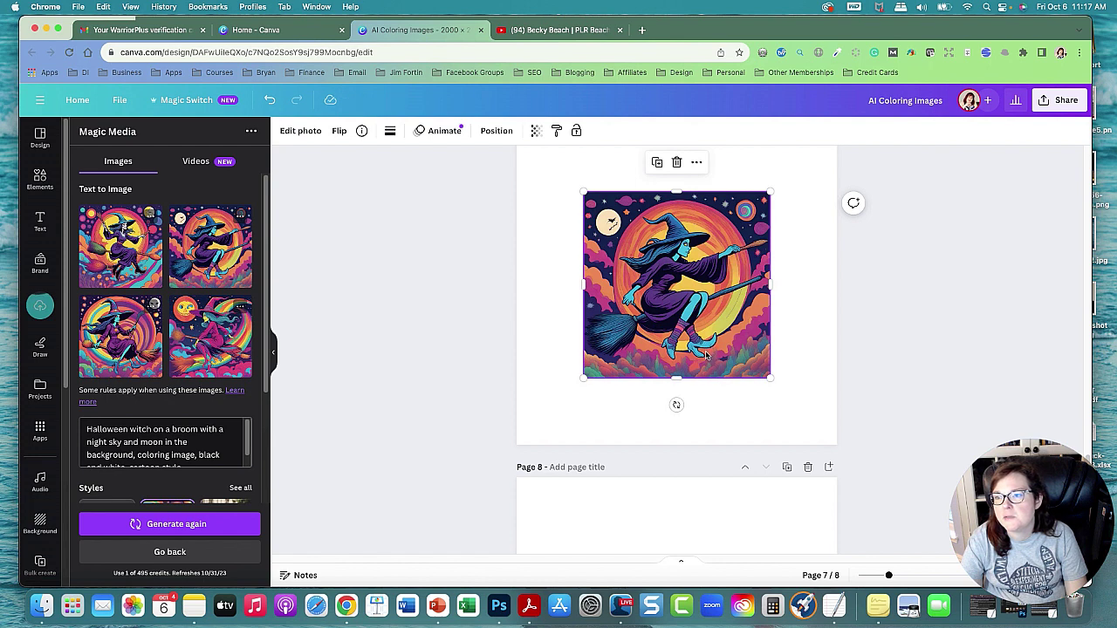
pyautogui.press('Delete')
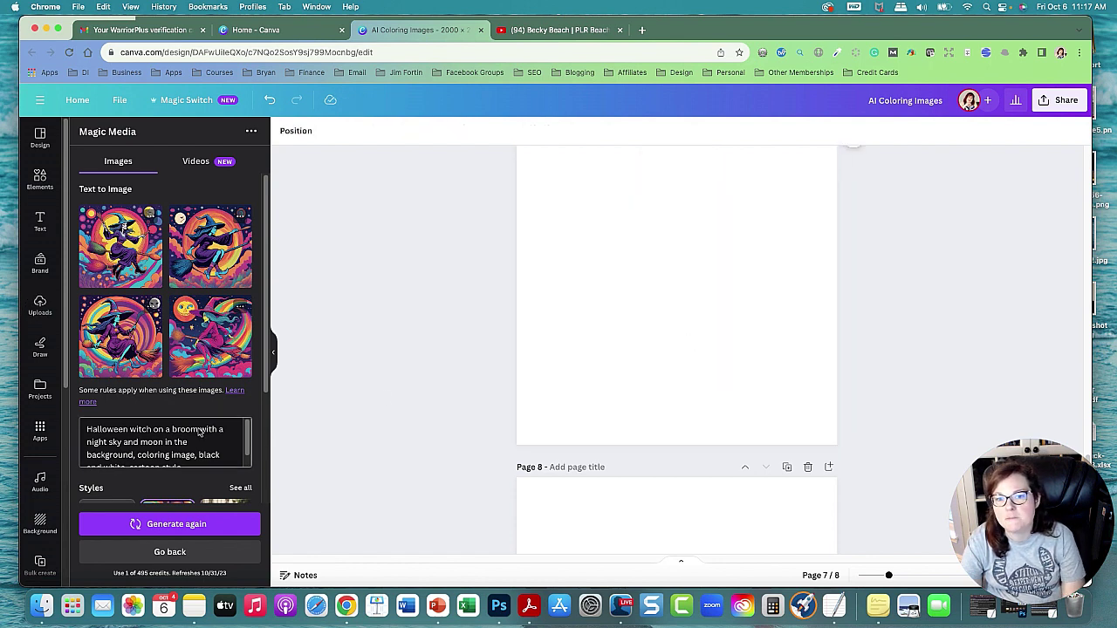
# - Select the whole prompt text and press F11 to show the desktop
pyautogui.moveTo(248, 429); pyautogui.dragTo(250, 452)
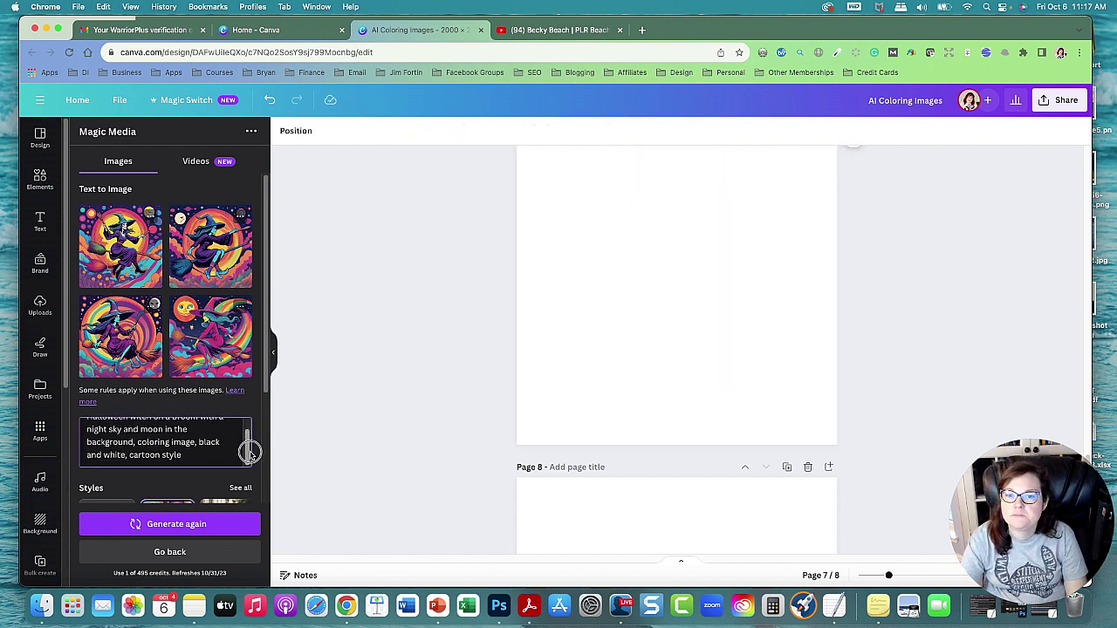
pyautogui.moveTo(185, 460); pyautogui.dragTo(110, 416)
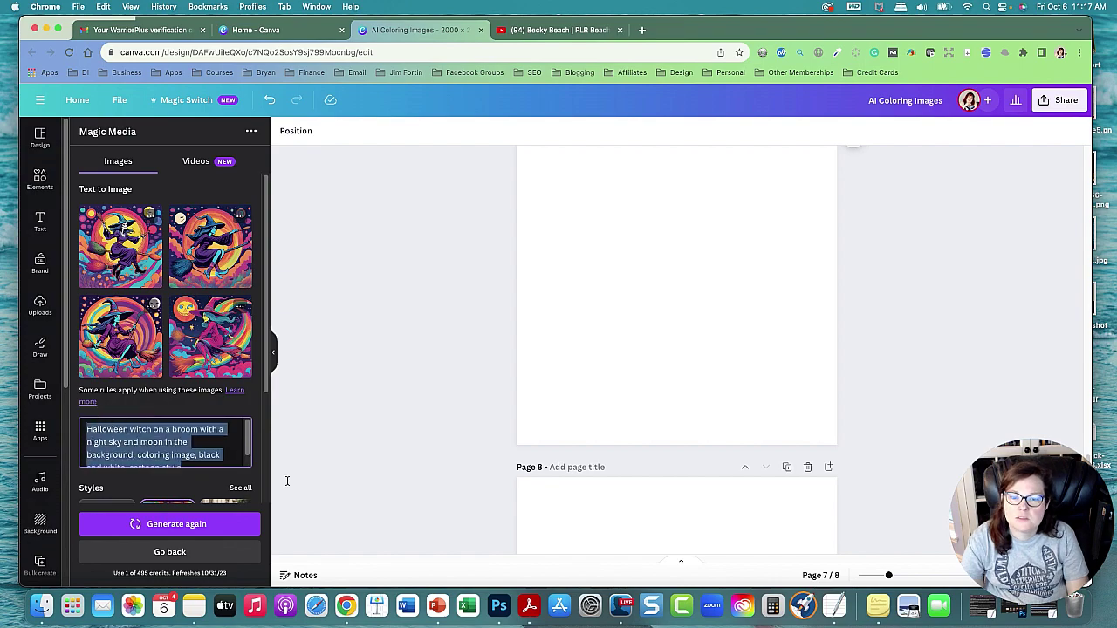
pyautogui.press('F11')
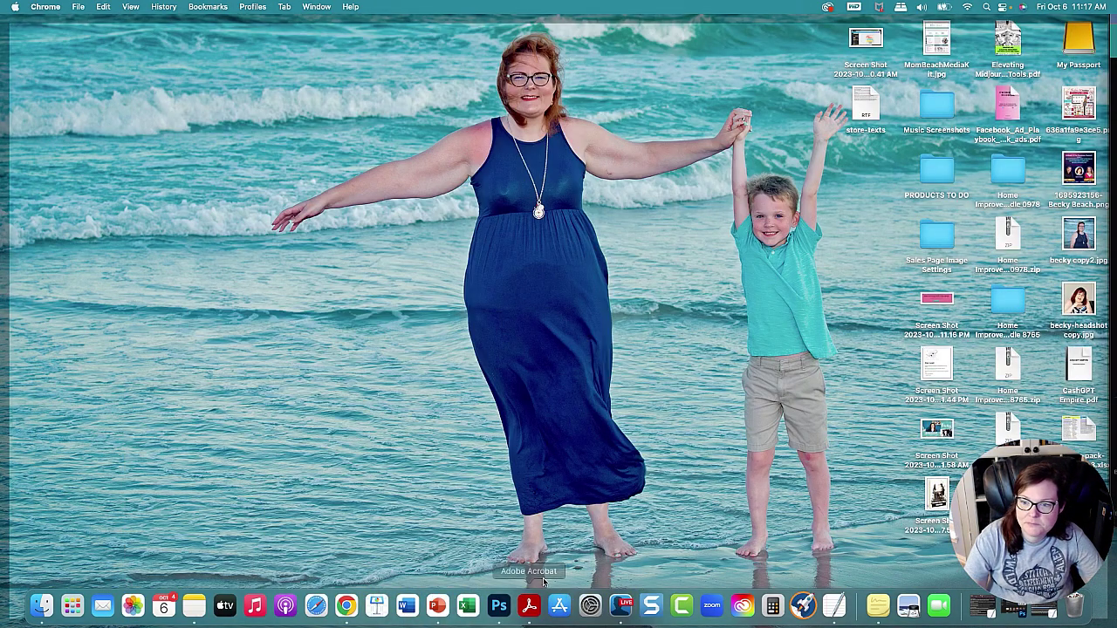
# - Back in Canva, enter the Halloween pumpkin prompt and correct the spelling of jackolantern
pyautogui.click(347, 605)
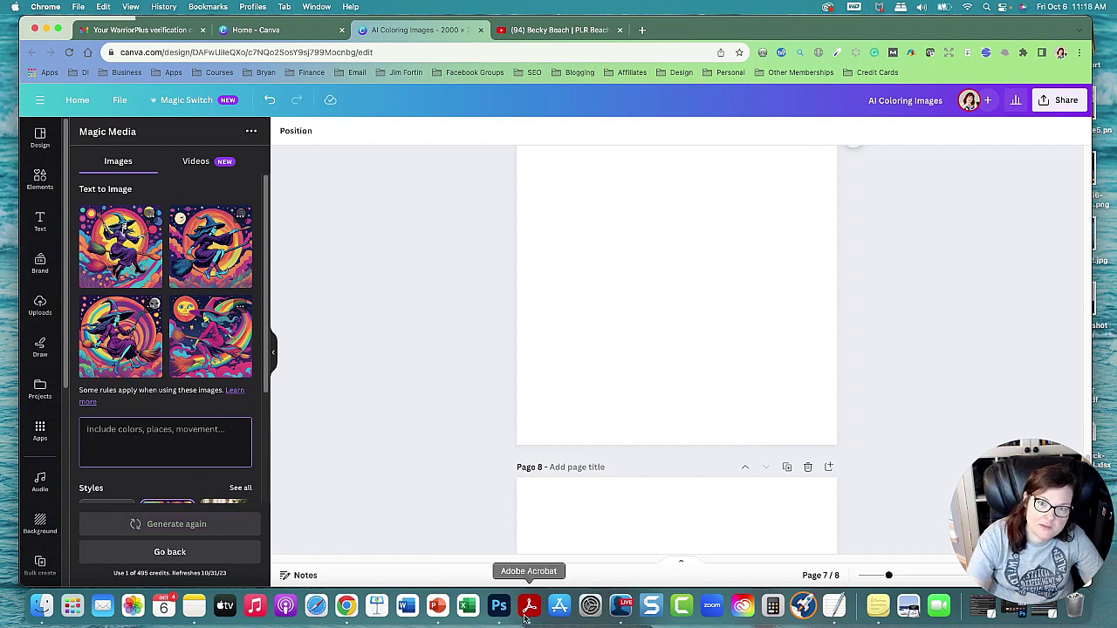
pyautogui.write('Hal')
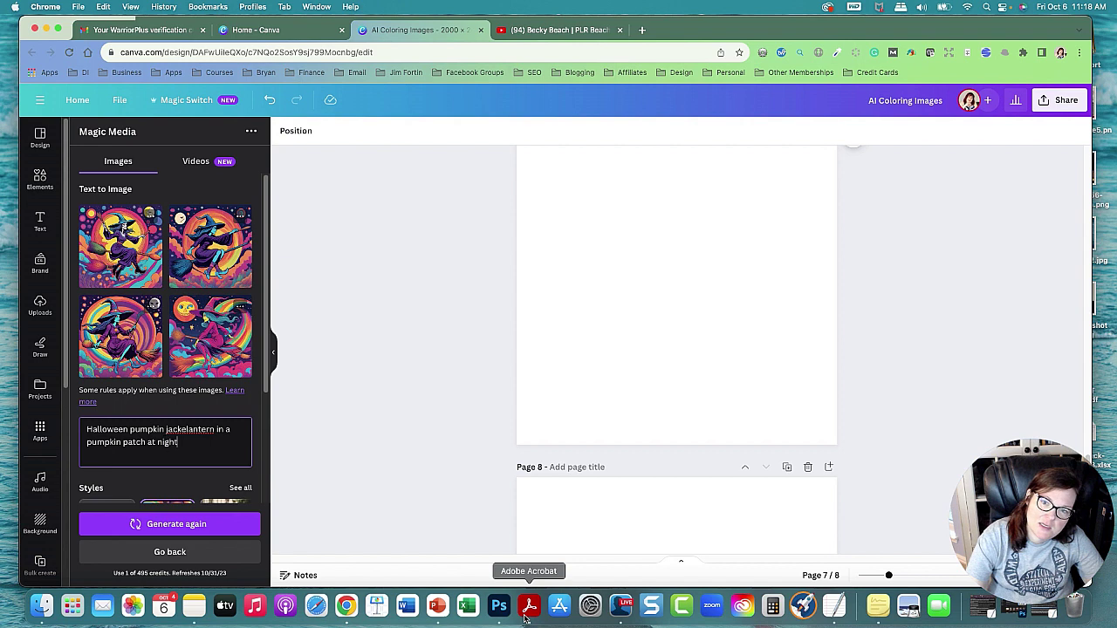
pyautogui.rightClick(196, 428)
pyautogui.click(215, 447)
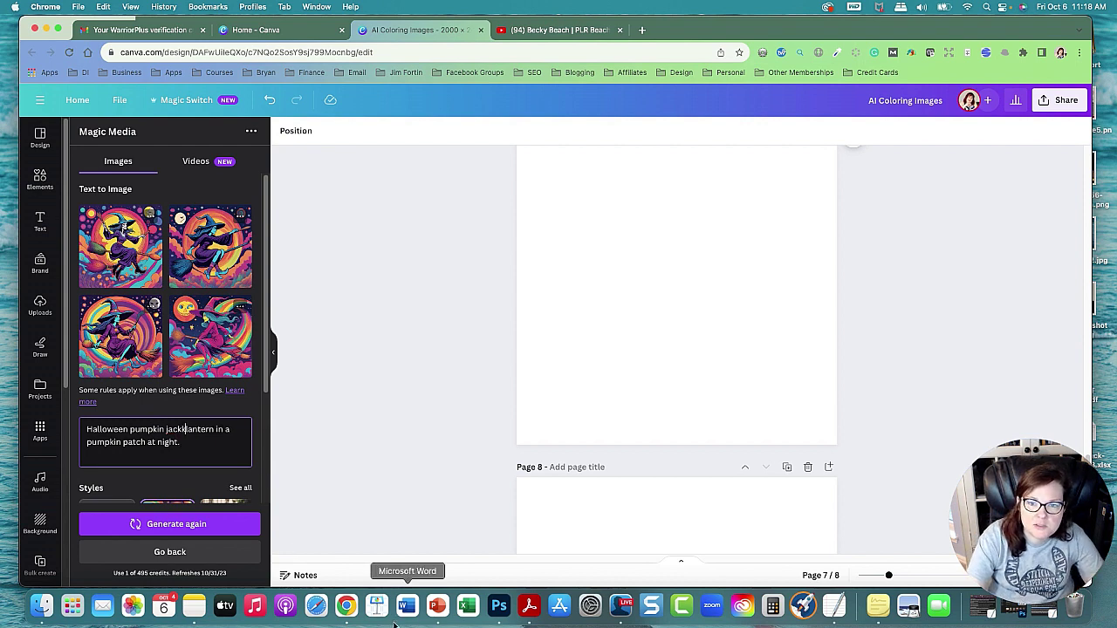
pyautogui.press('BackSpace')
pyautogui.write('o')
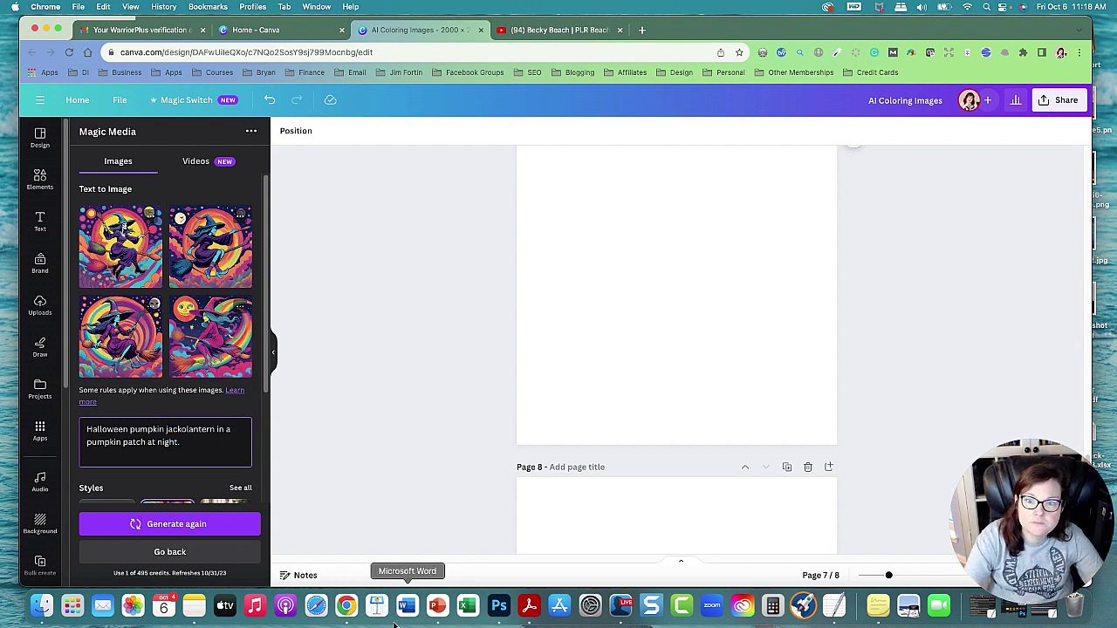
# - Pick the Watercolor style from the full Styles list
pyautogui.scroll(-1, 240, 454)
pyautogui.scroll(-2, 246, 404)
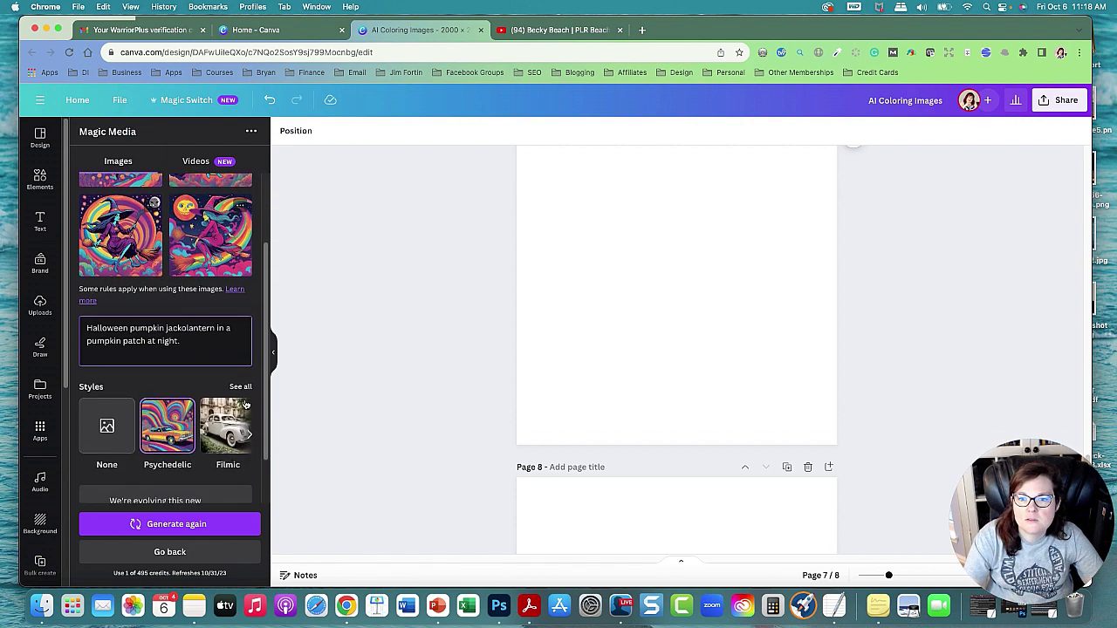
pyautogui.click(240, 387)
pyautogui.scroll(-1, 220, 333)
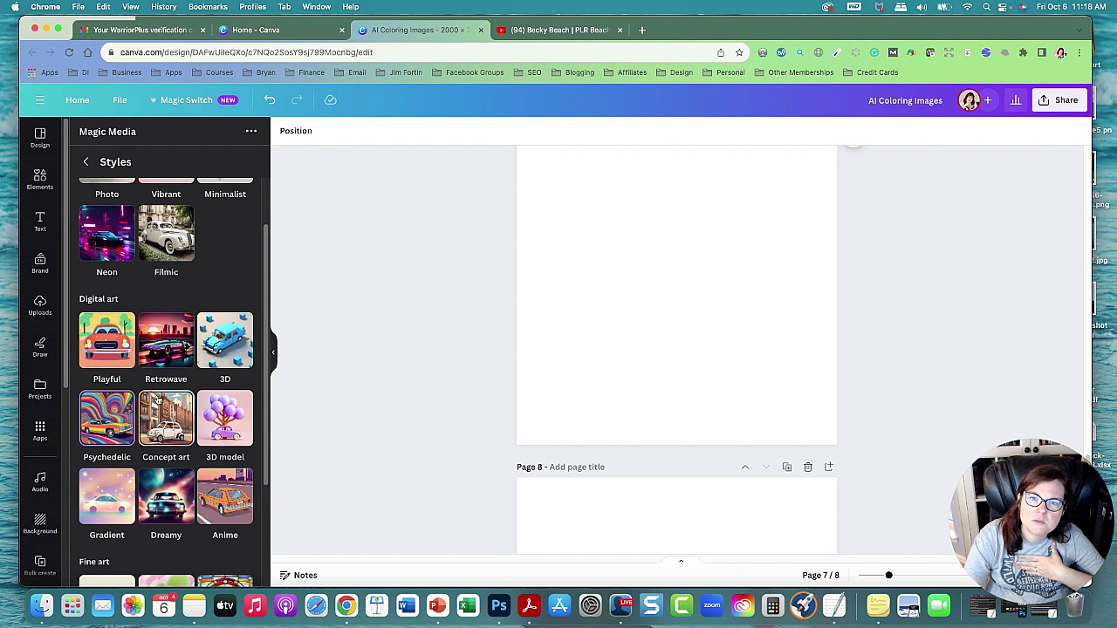
pyautogui.scroll(1, 225, 398)
pyautogui.scroll(-2, 226, 397)
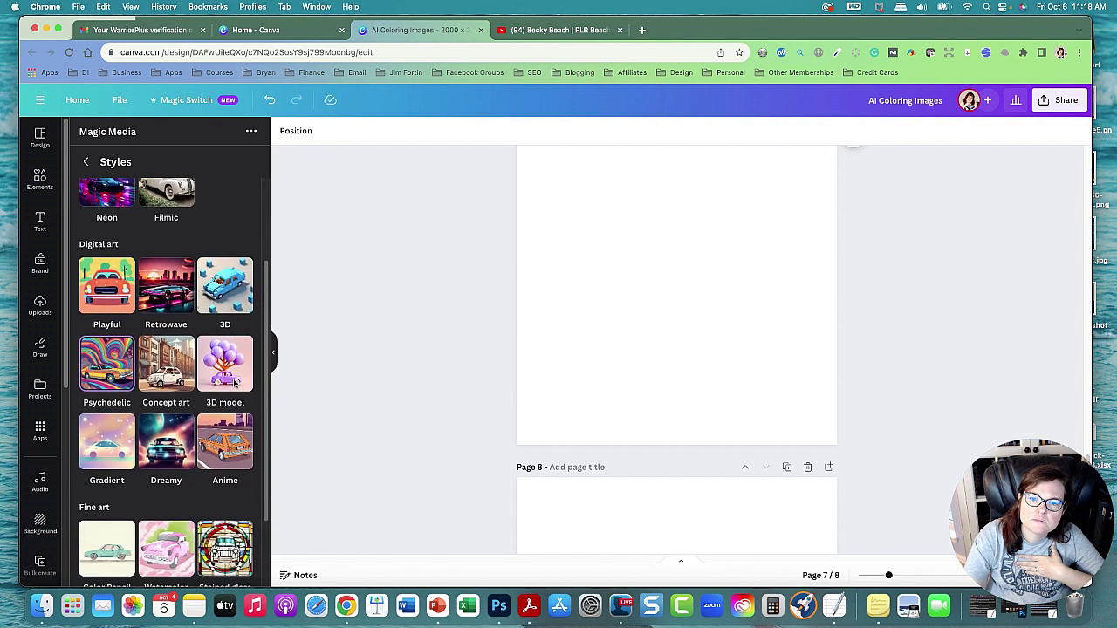
pyautogui.scroll(-1, 231, 388)
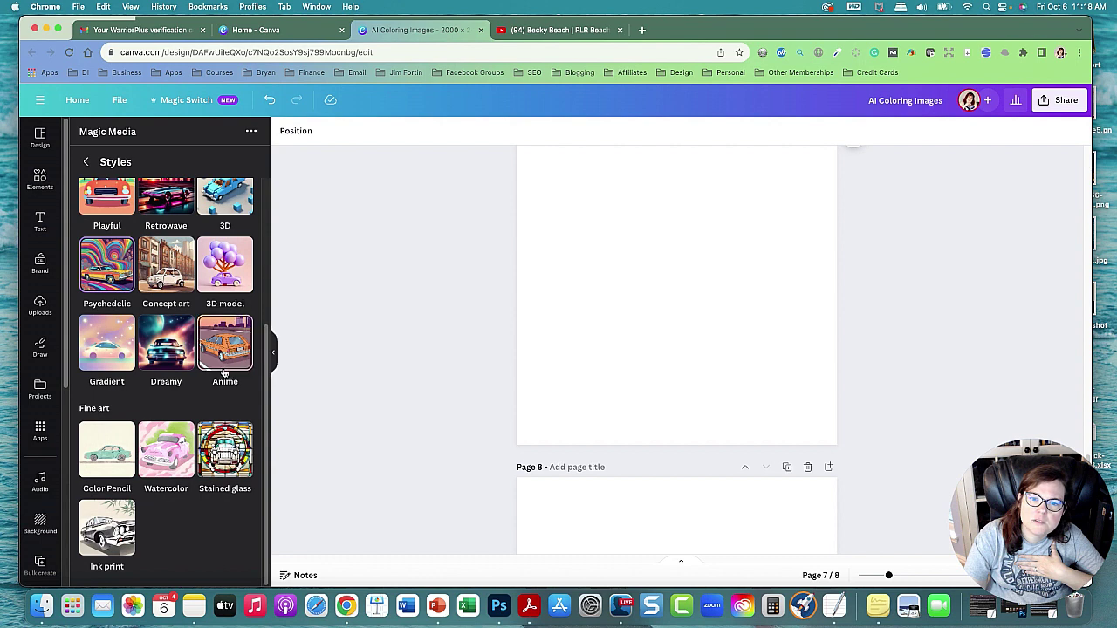
pyautogui.click(171, 448)
pyautogui.scroll(-2, 185, 453)
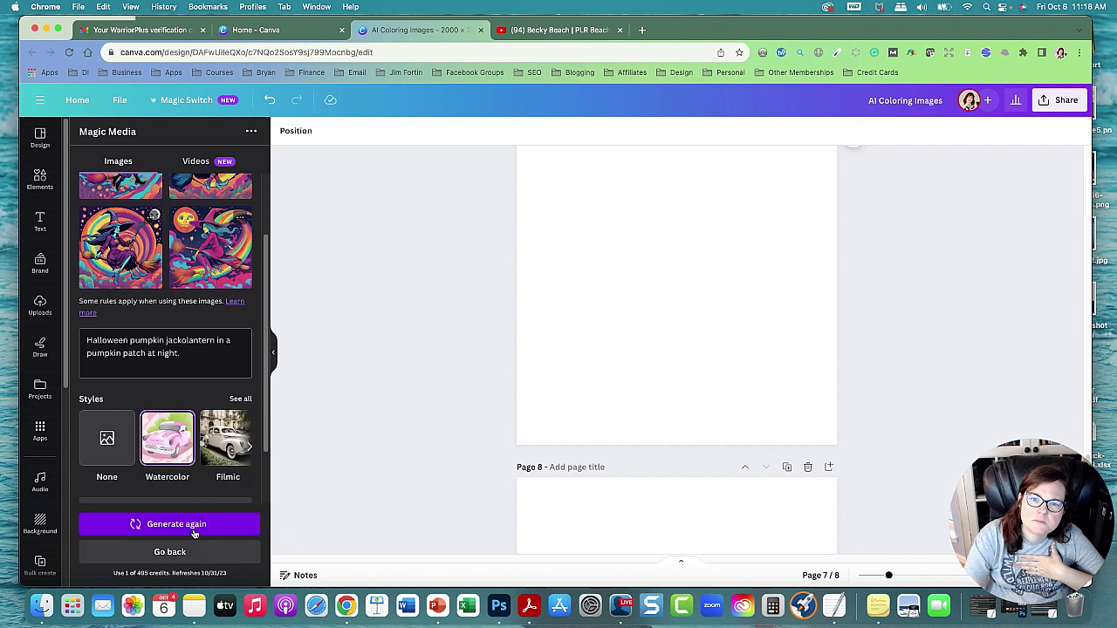
# - Generate watercolor jack-o'-lantern images and wait for the results to load
pyautogui.click(189, 528)
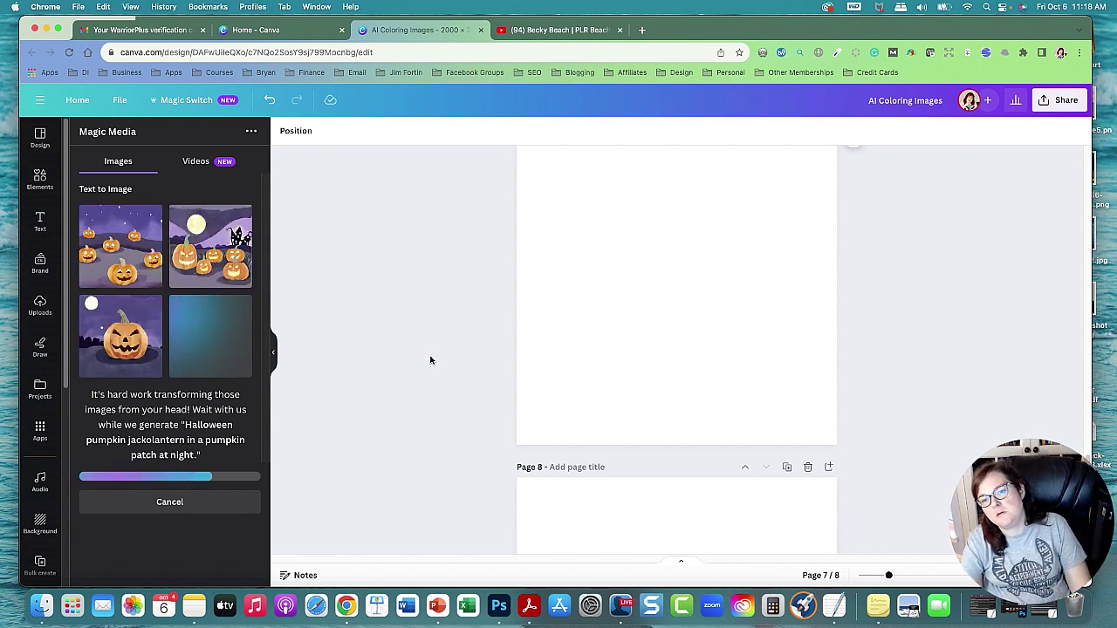
pyautogui.scroll(1, 431, 358)
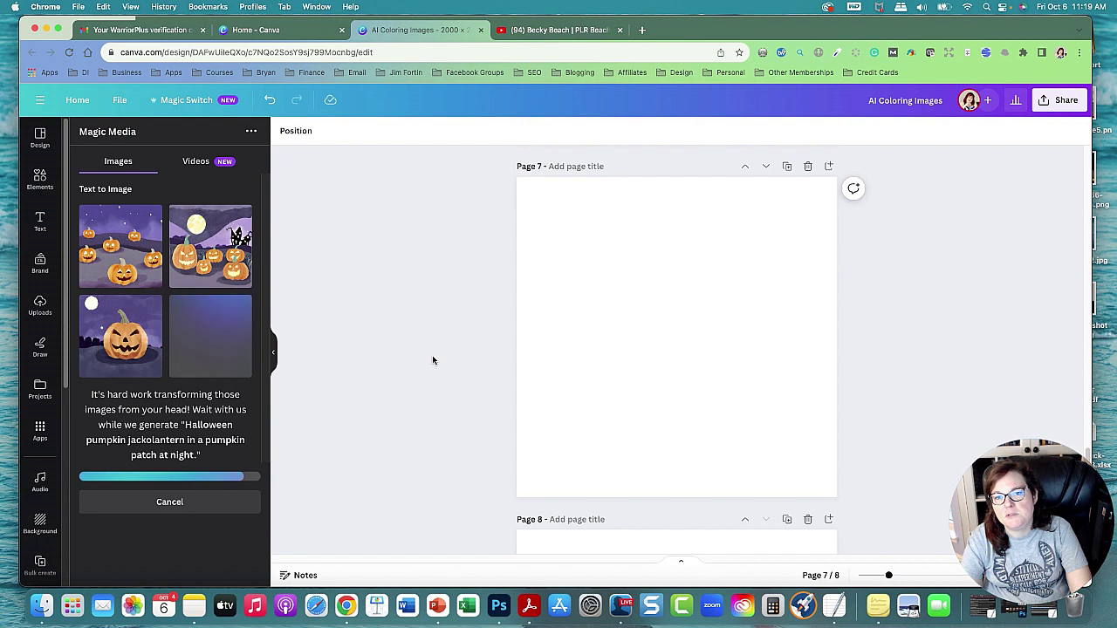
# - Fill a page with the watercolor pumpkins-and-haunted-house image
pyautogui.click(216, 268)
pyautogui.moveTo(689, 367); pyautogui.dragTo(642, 328)
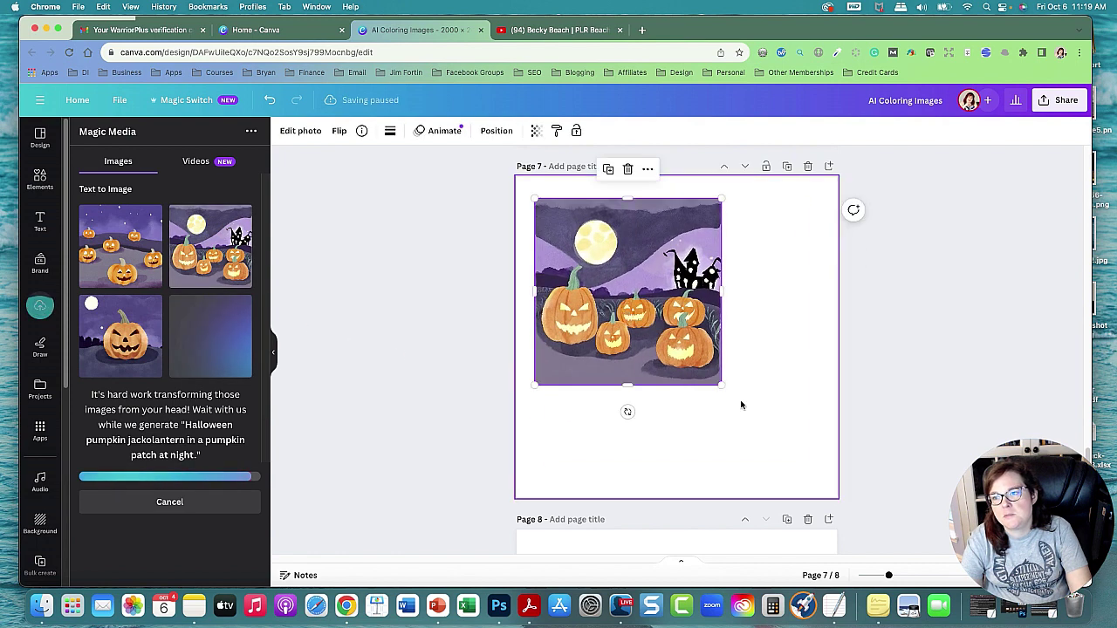
pyautogui.moveTo(721, 384); pyautogui.dragTo(838, 499)
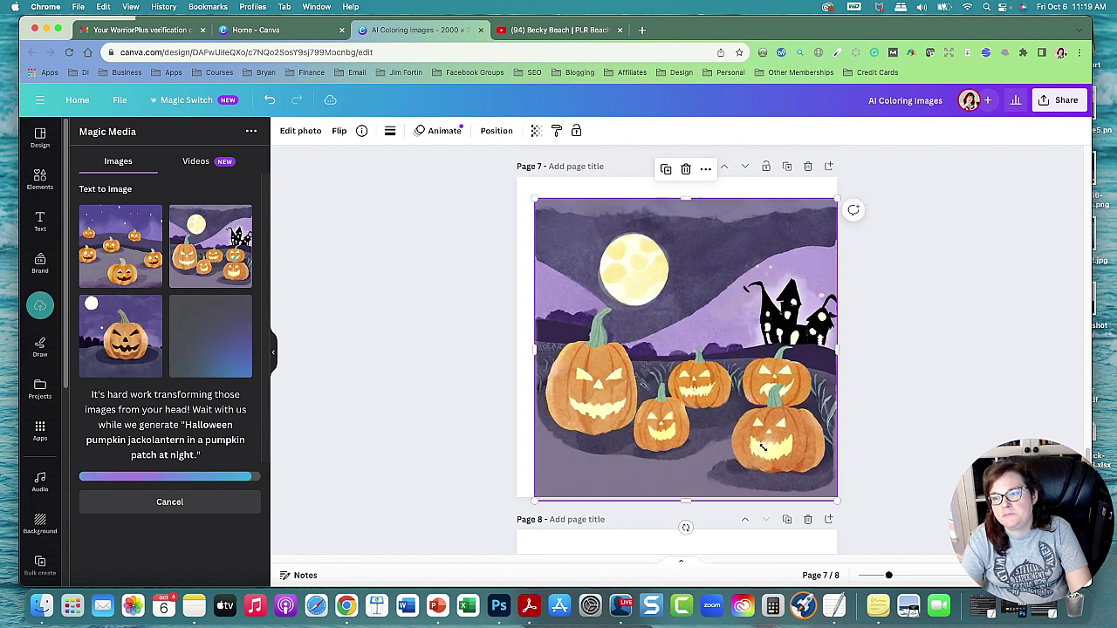
pyautogui.moveTo(762, 447); pyautogui.dragTo(743, 427)
pyautogui.moveTo(818, 479); pyautogui.dragTo(842, 498)
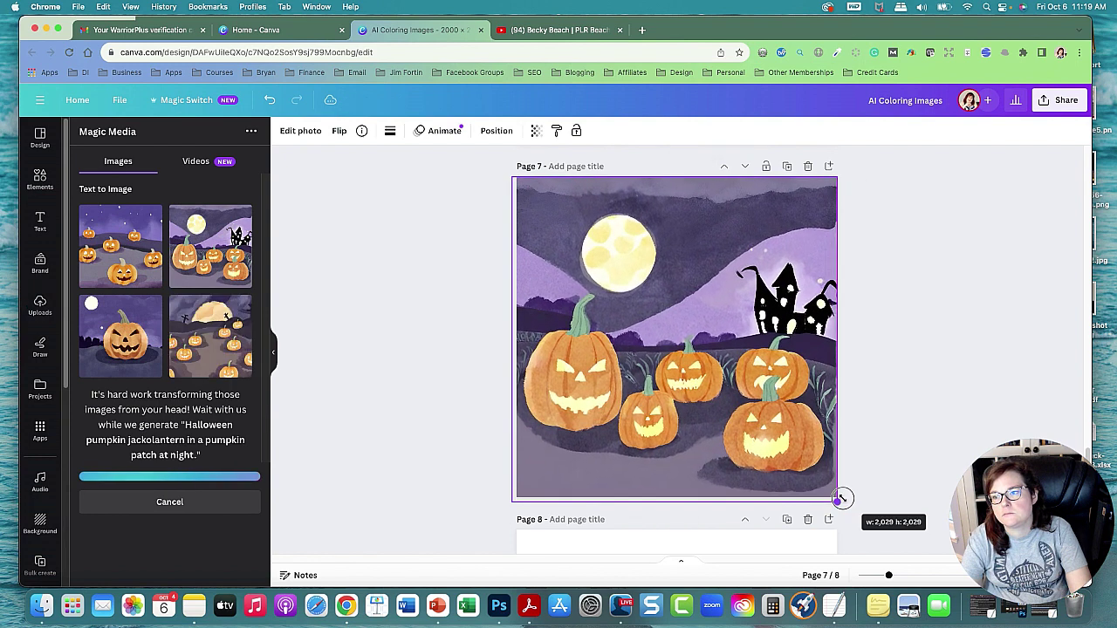
# - Place the starry pumpkin patch image on page 8
pyautogui.scroll(-2, 934, 399)
pyautogui.scroll(-3, 940, 394)
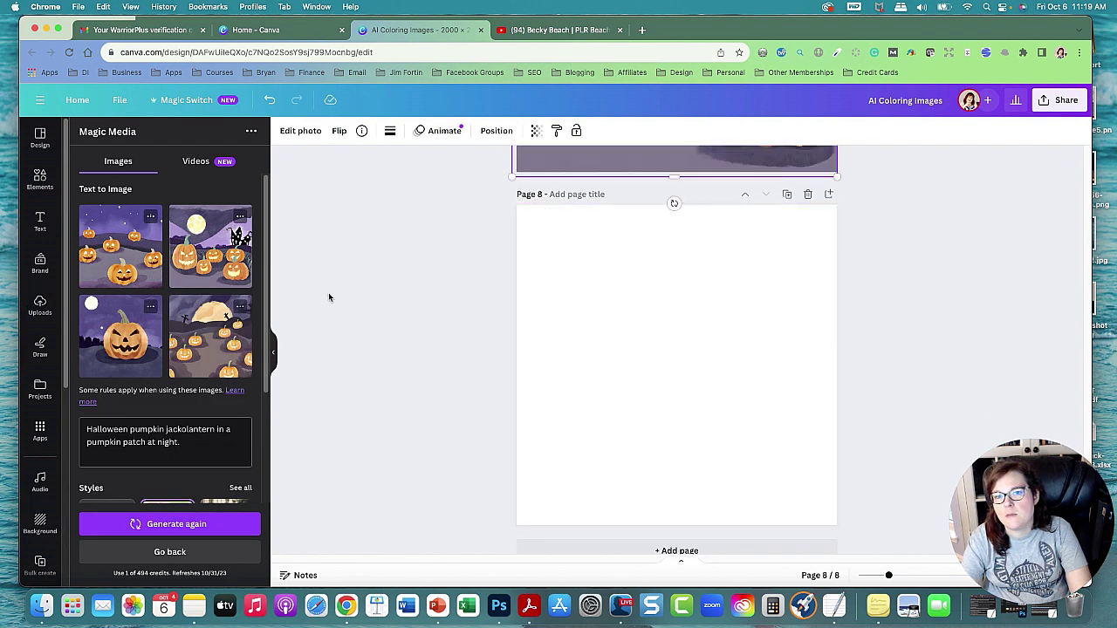
pyautogui.click(118, 266)
pyautogui.moveTo(769, 452)
pyautogui.mouseDown()
pyautogui.moveTo(701, 387)
pyautogui.moveTo(864, 495)
pyautogui.mouseUp()
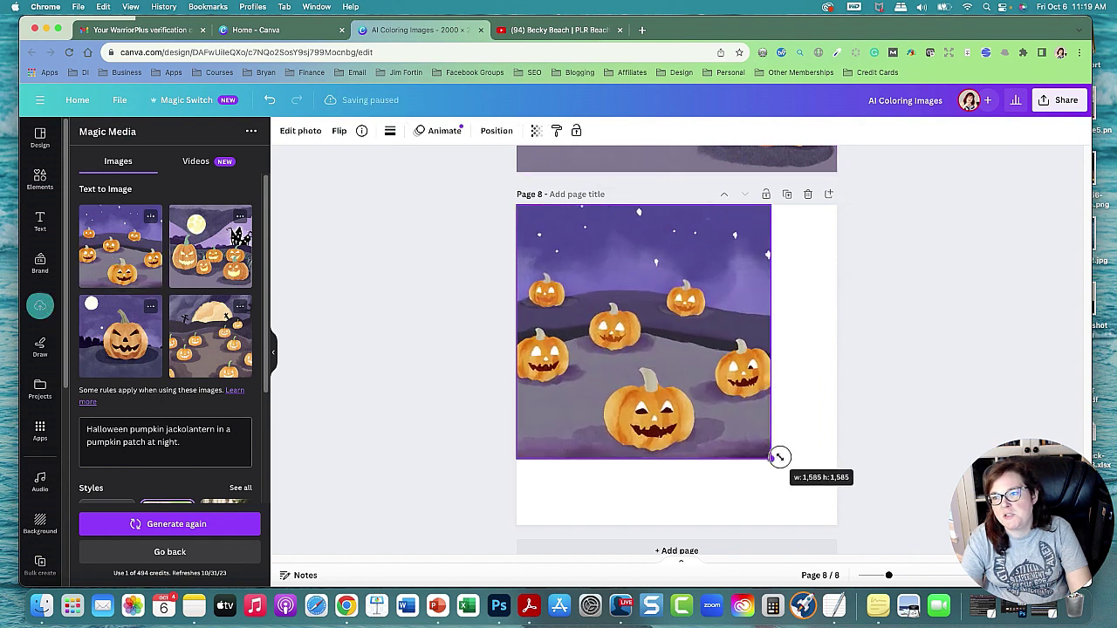
pyautogui.click(915, 400)
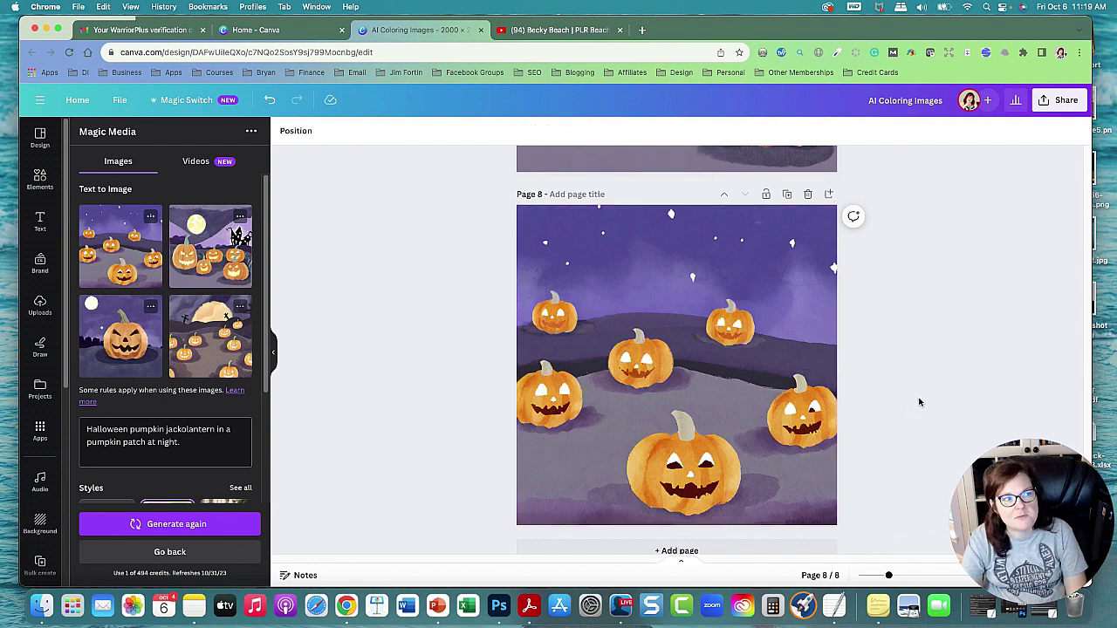
# - Fill page 9 with the moon-and-pumpkins image, then scroll back to page 1
pyautogui.scroll(-1, 919, 403)
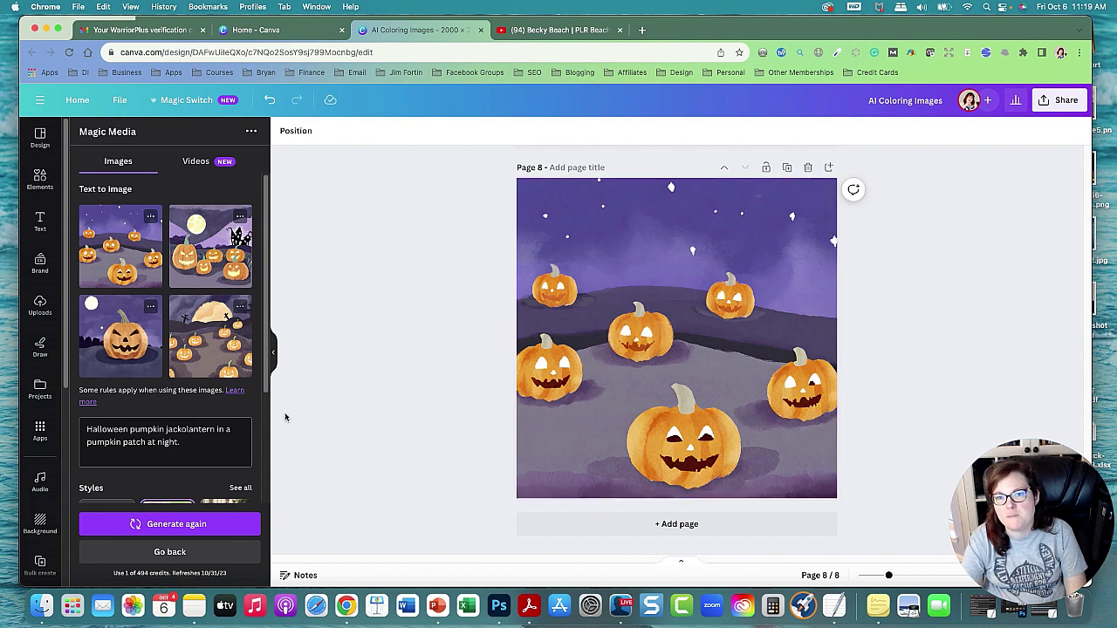
pyautogui.scroll(-3, 578, 497)
pyautogui.click(187, 344)
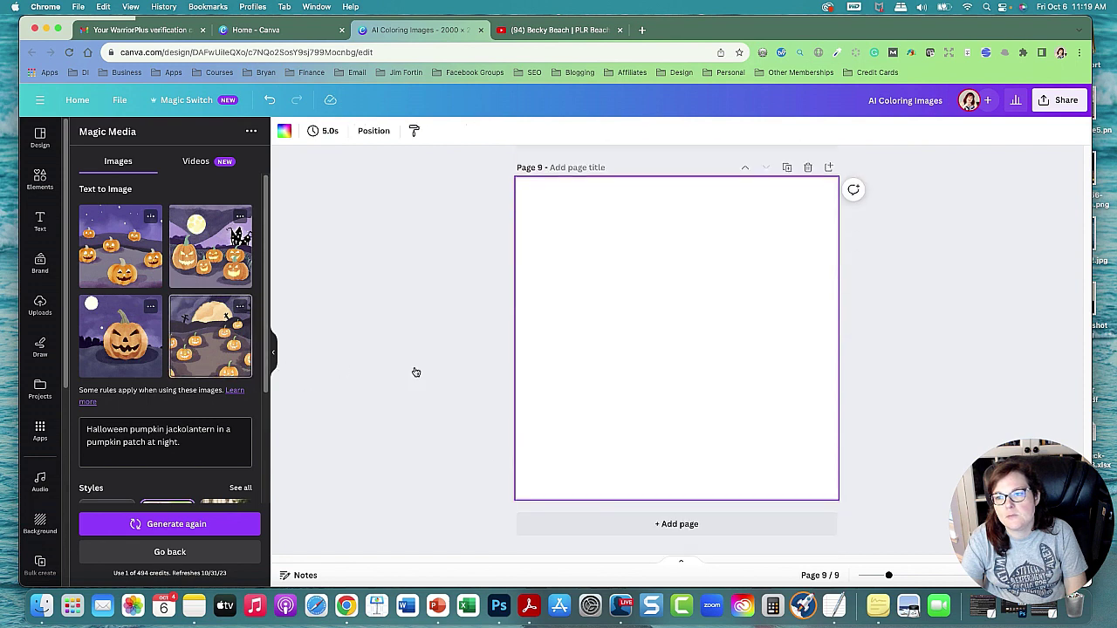
pyautogui.moveTo(658, 378); pyautogui.dragTo(592, 313)
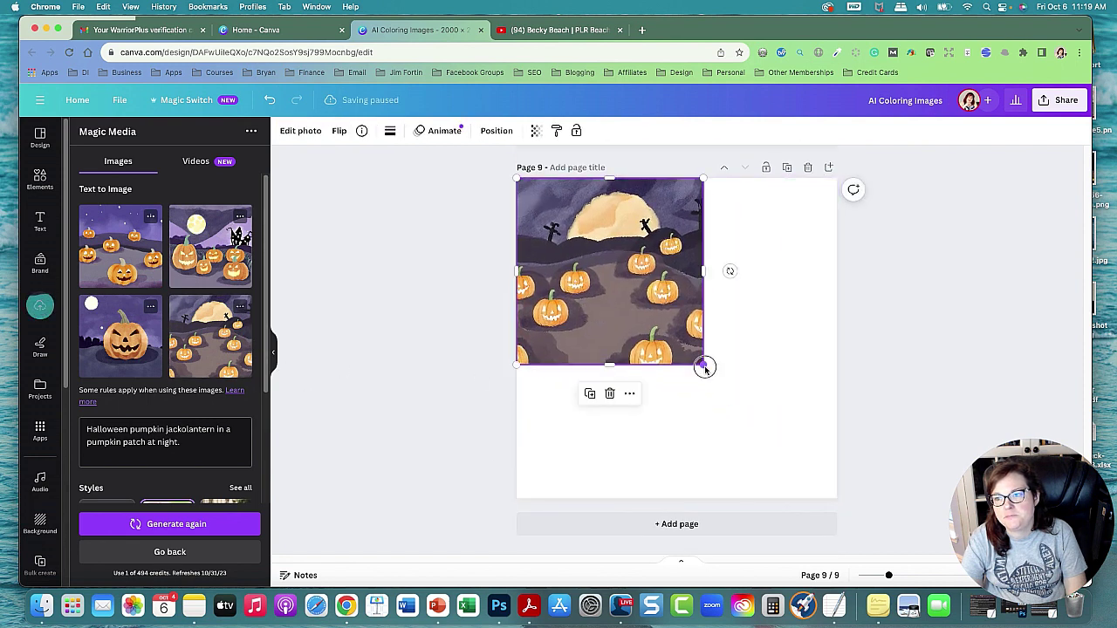
pyautogui.moveTo(703, 365); pyautogui.dragTo(842, 494)
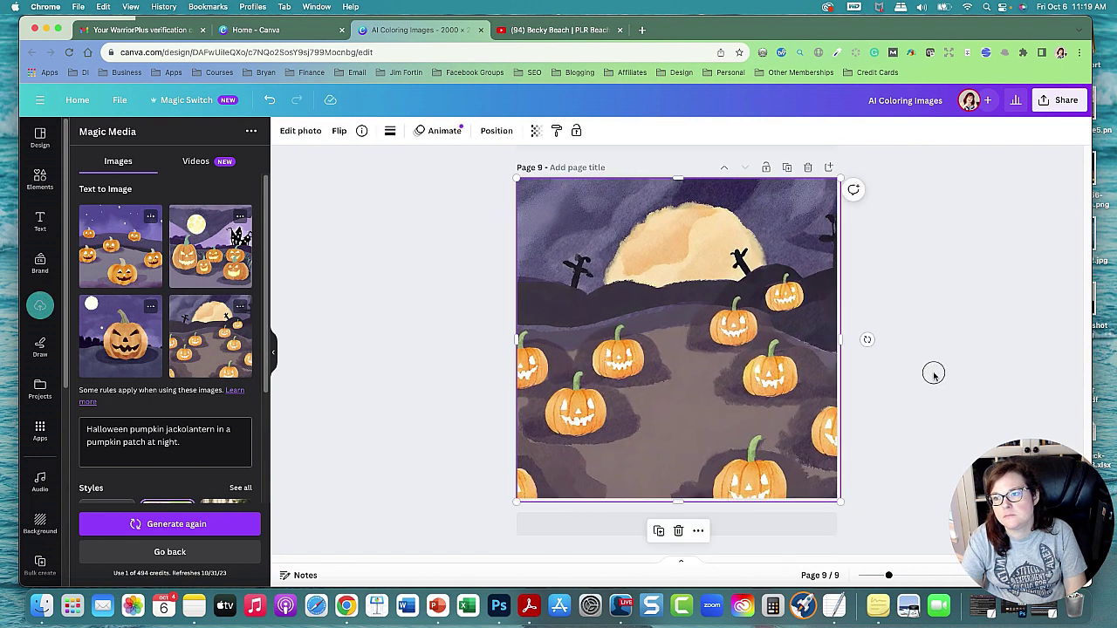
pyautogui.click(934, 382)
pyautogui.scroll(2, 935, 393)
pyautogui.scroll(2, 938, 401)
pyautogui.scroll(3, 939, 405)
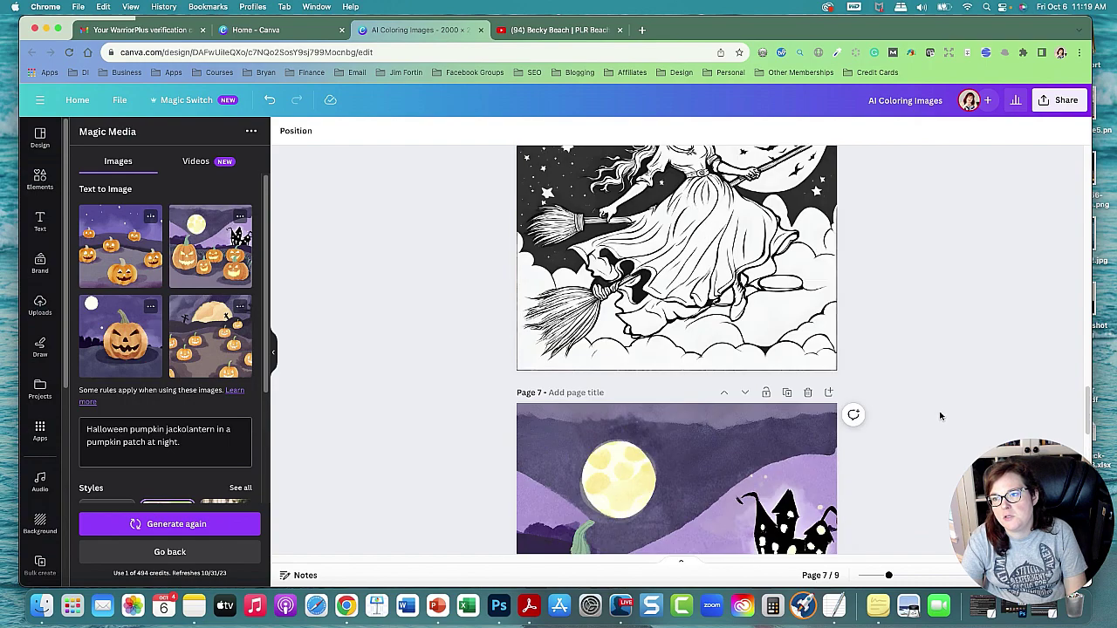
pyautogui.scroll(5, 940, 410)
pyautogui.scroll(10, 942, 417)
pyautogui.scroll(10, 943, 419)
pyautogui.scroll(3, 942, 419)
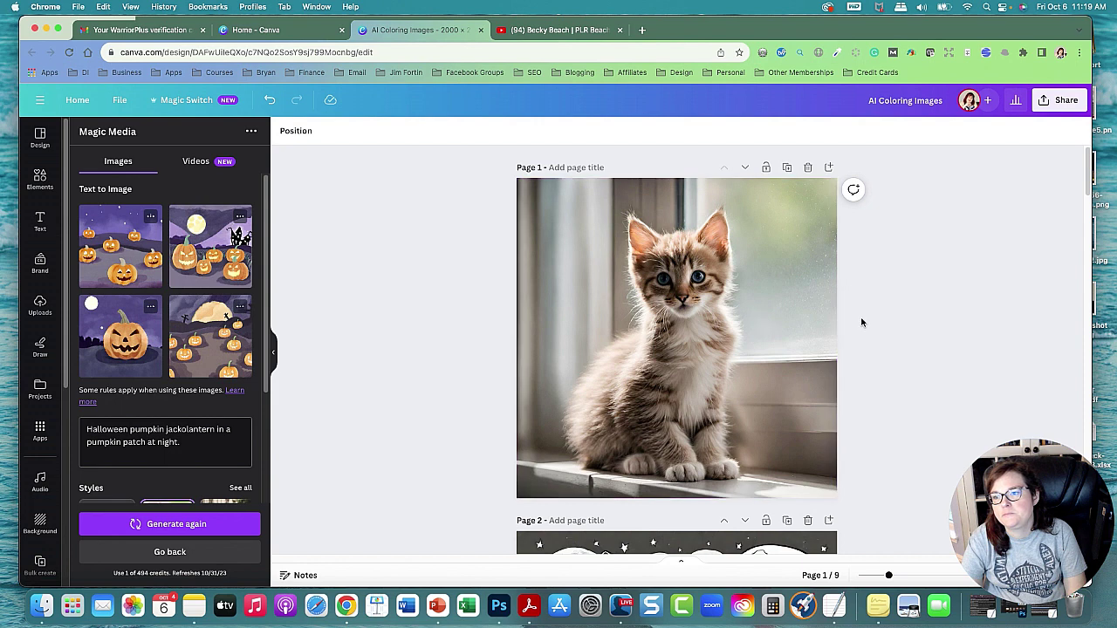
# - Replace the pumpkin prompt with a Halloween kitten in a witch hat, moon and starry sky
pyautogui.tripleClick(142, 439)
pyautogui.write('Hall')
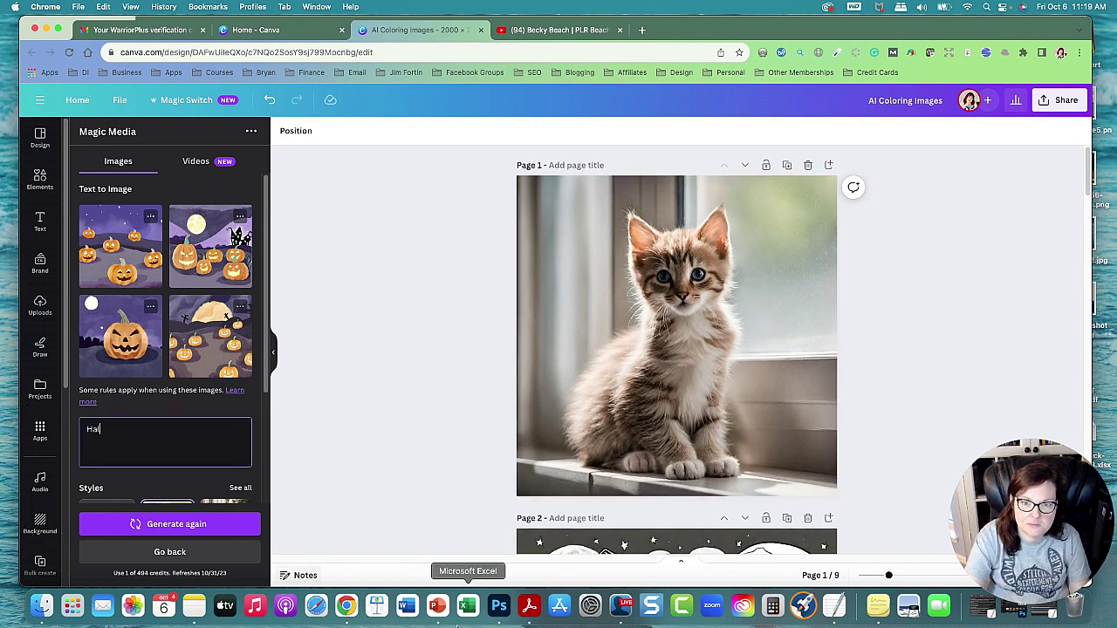
pyautogui.write('oween kitten with a witch hat on')
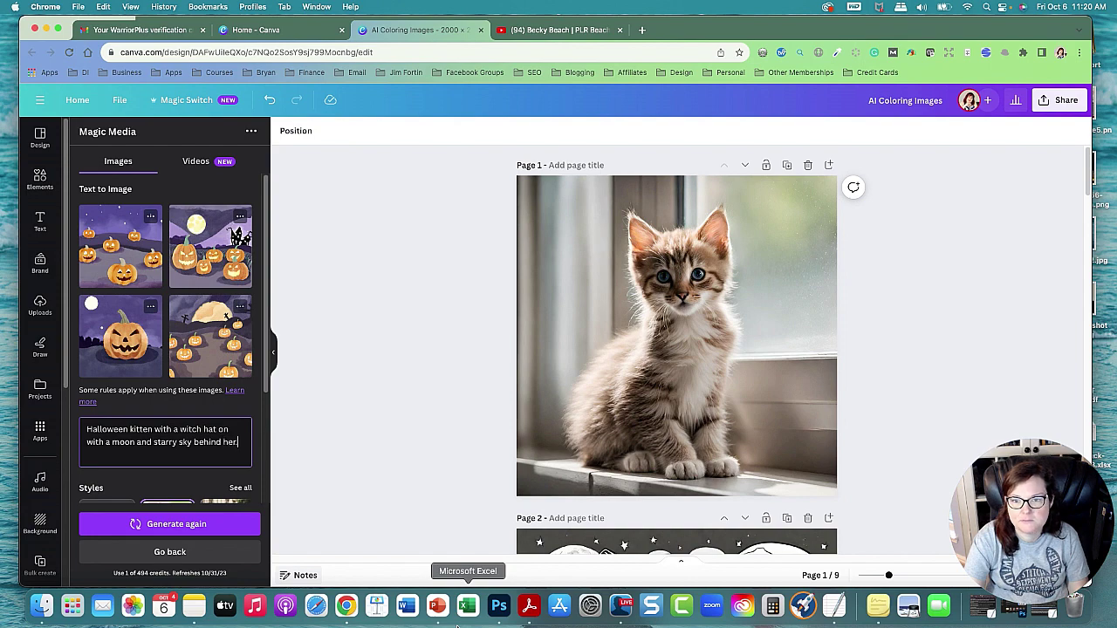
pyautogui.scroll(-3, 367, 523)
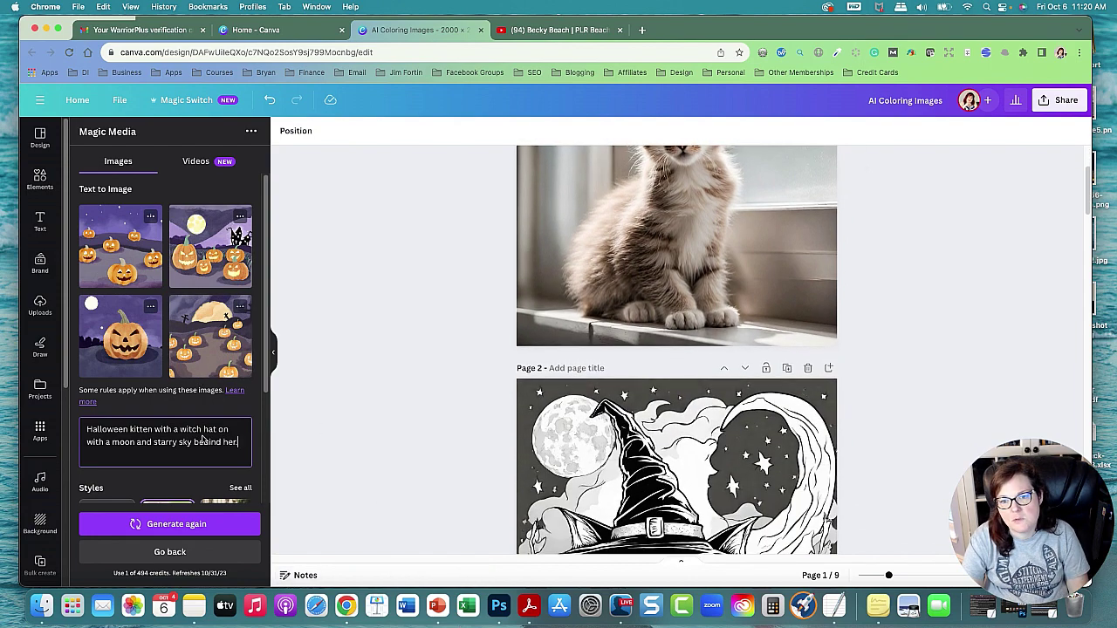
pyautogui.scroll(-2, 259, 384)
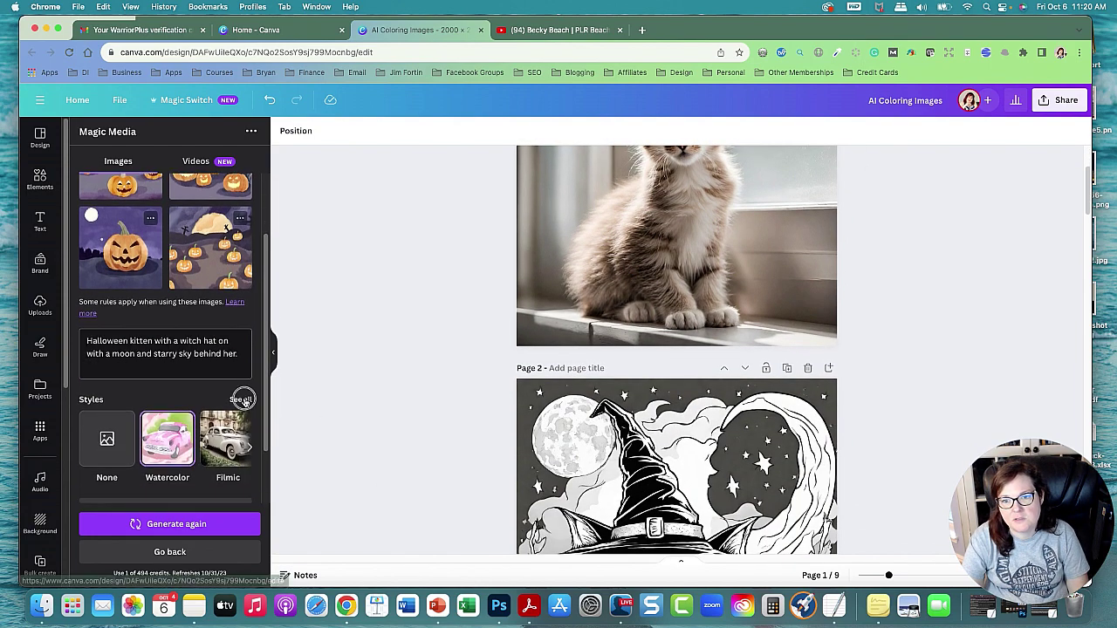
# - Choose the Anime style from the full style gallery and generate the kitten images
pyautogui.click(241, 403)
pyautogui.scroll(-2, 233, 350)
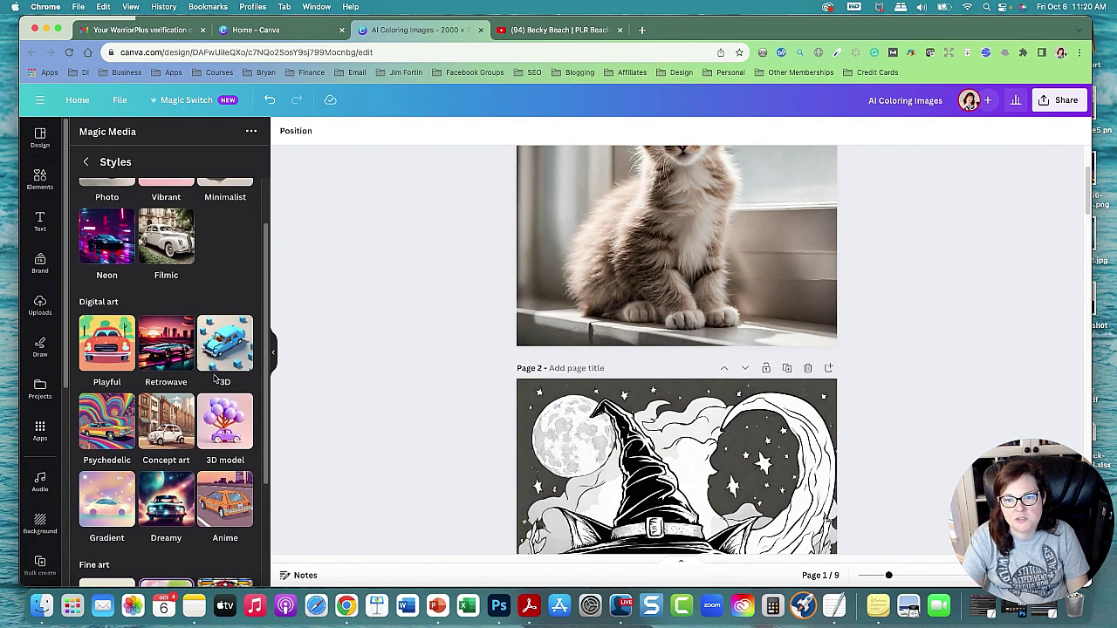
pyautogui.scroll(-2, 209, 366)
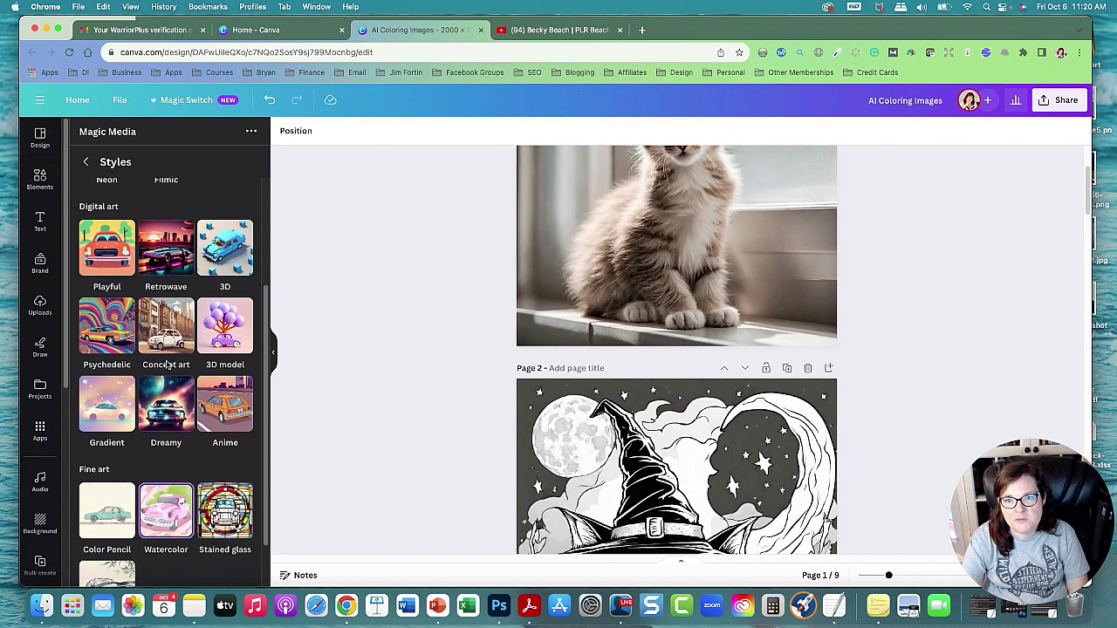
pyautogui.scroll(-1, 165, 366)
pyautogui.scroll(-1, 166, 369)
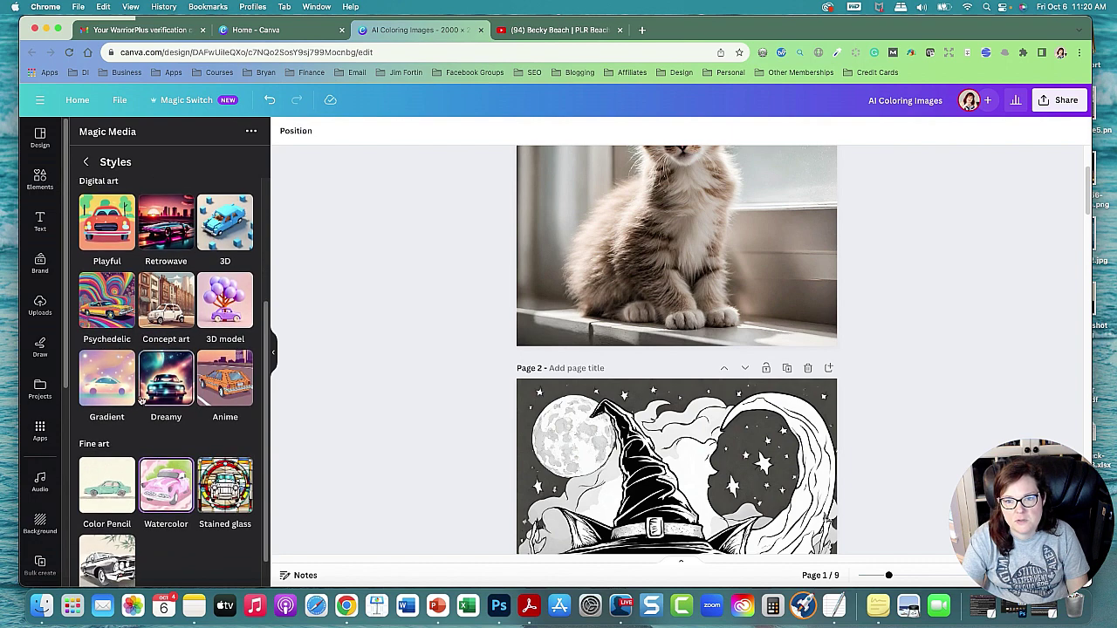
pyautogui.click(216, 380)
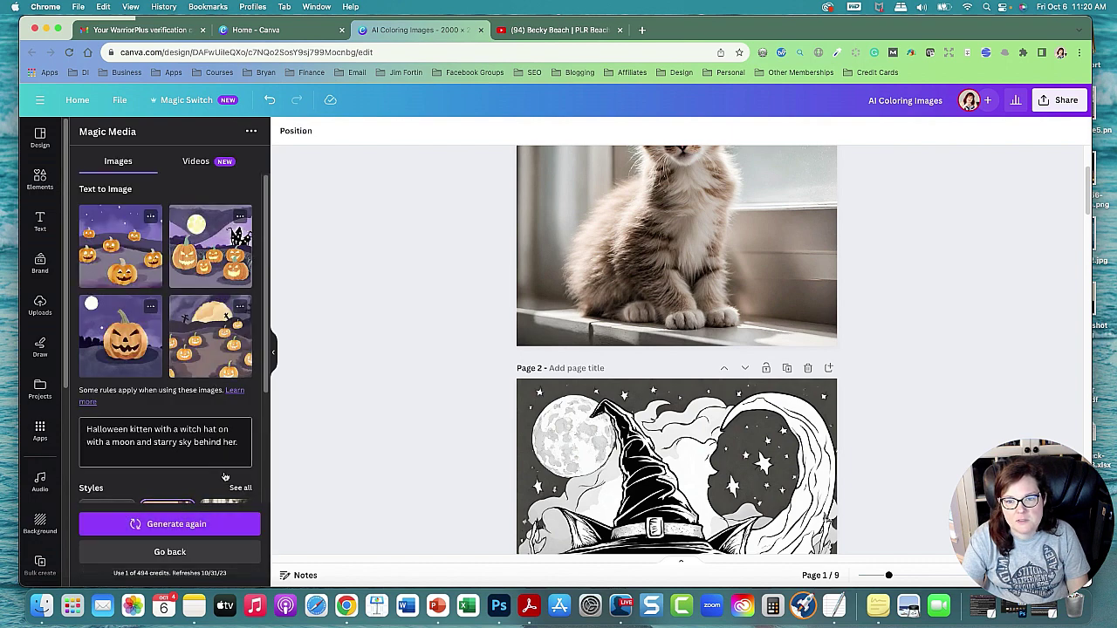
pyautogui.scroll(-5, 194, 432)
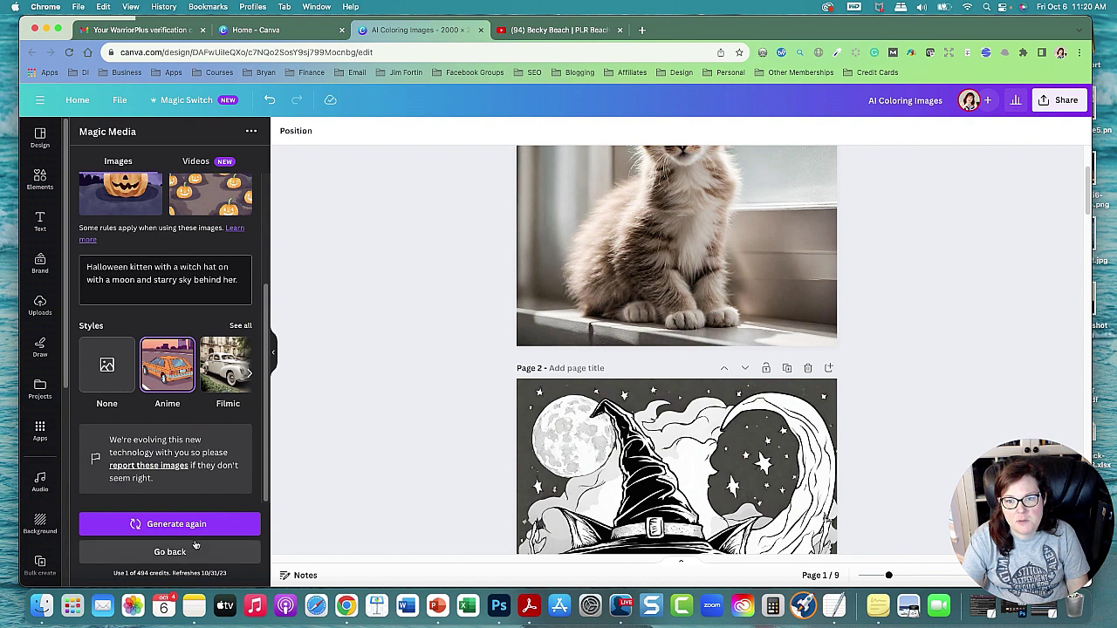
pyautogui.click(175, 524)
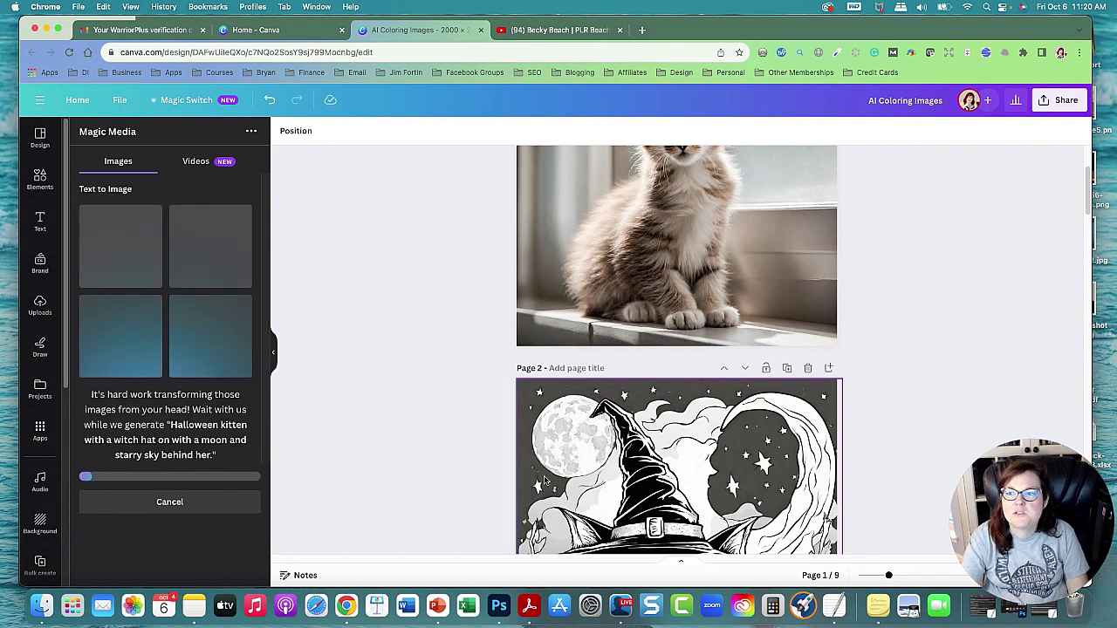
# - Add page 3 after page 2 and fill it with the first witch kitten image
pyautogui.click(828, 368)
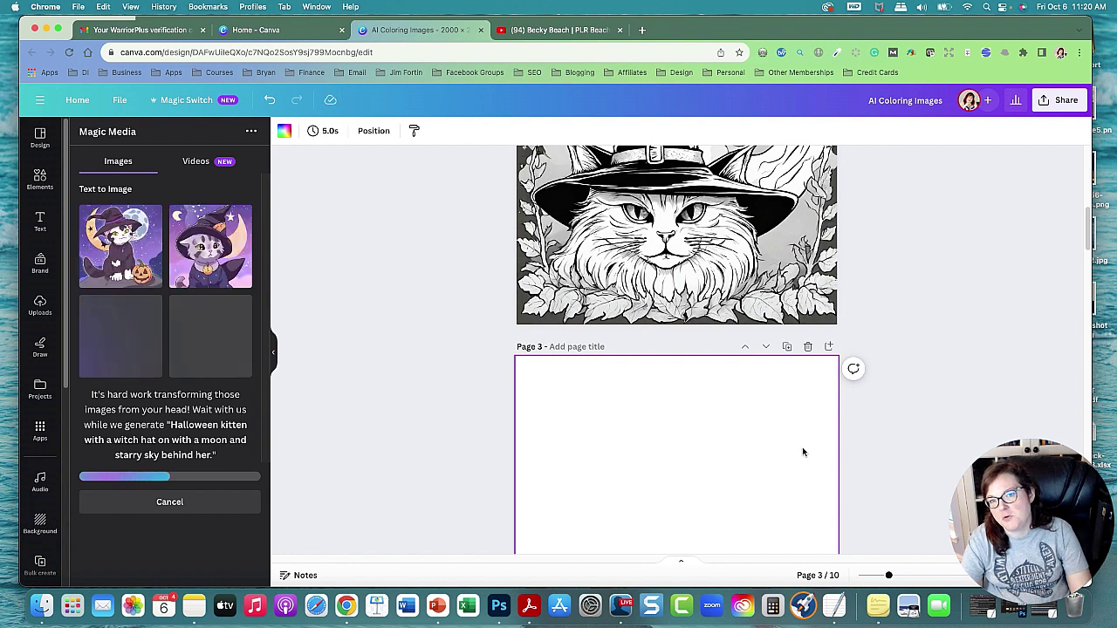
pyautogui.scroll(-2, 794, 441)
pyautogui.scroll(-1, 792, 440)
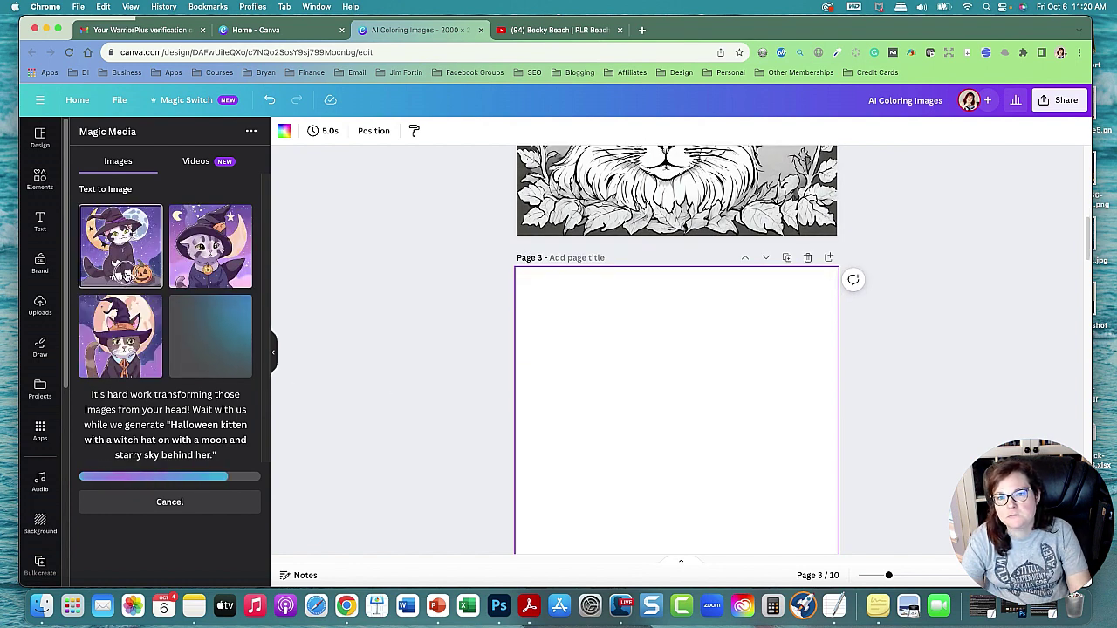
pyautogui.click(126, 276)
pyautogui.moveTo(619, 410); pyautogui.dragTo(550, 343)
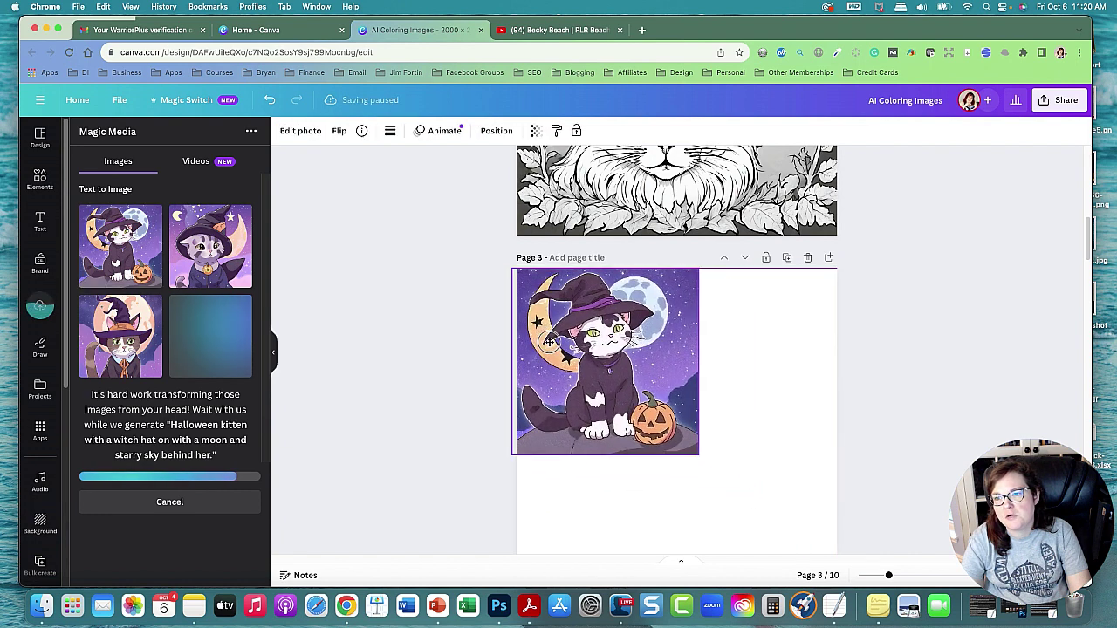
pyautogui.scroll(-3, 610, 410)
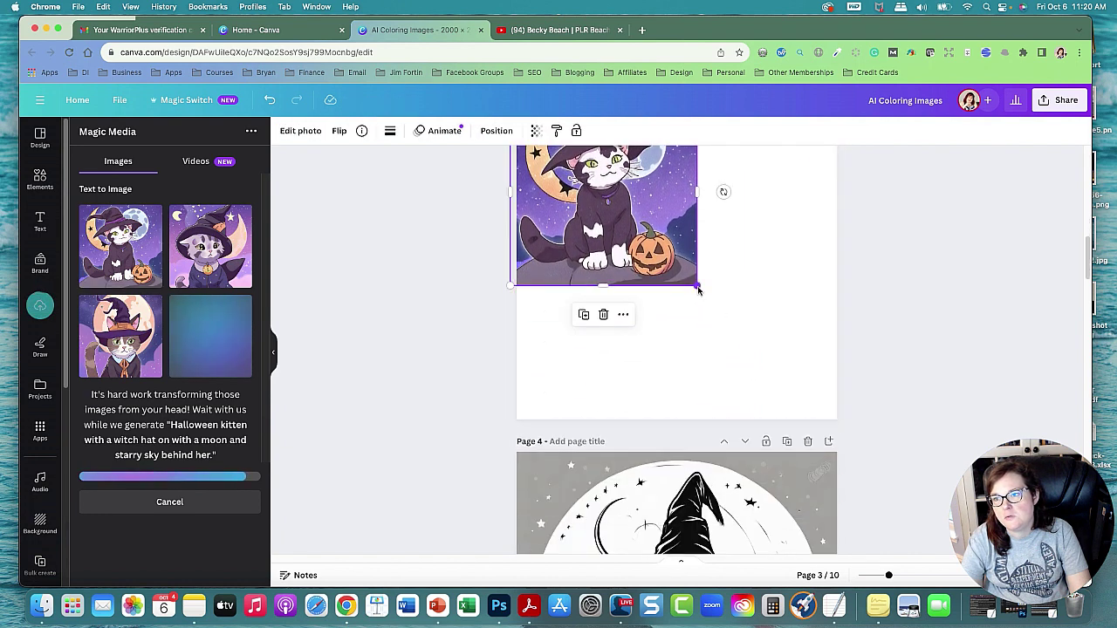
pyautogui.moveTo(699, 282); pyautogui.dragTo(850, 419)
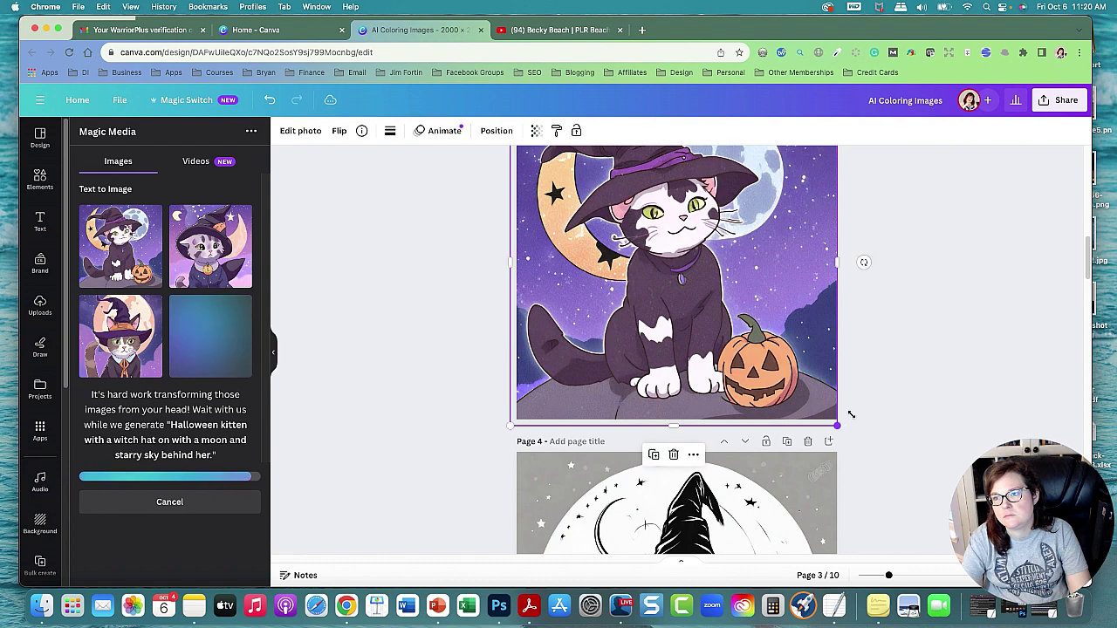
pyautogui.scroll(5, 878, 416)
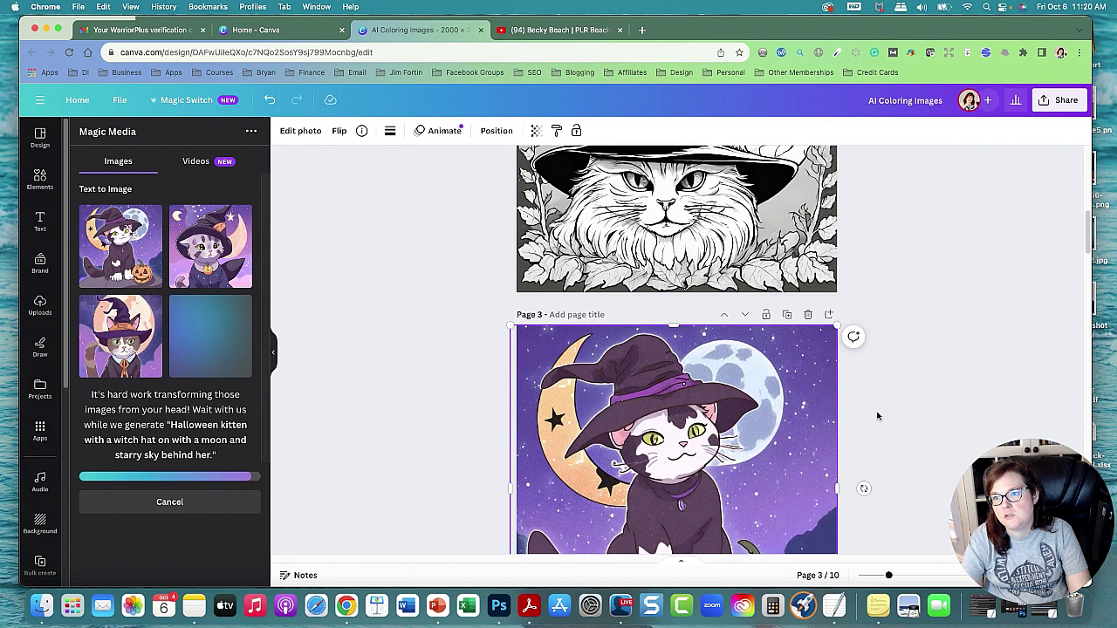
# - Add page 4 and fill it with the grey witch kitten image, replacing an unwanted one
pyautogui.click(828, 315)
pyautogui.click(126, 352)
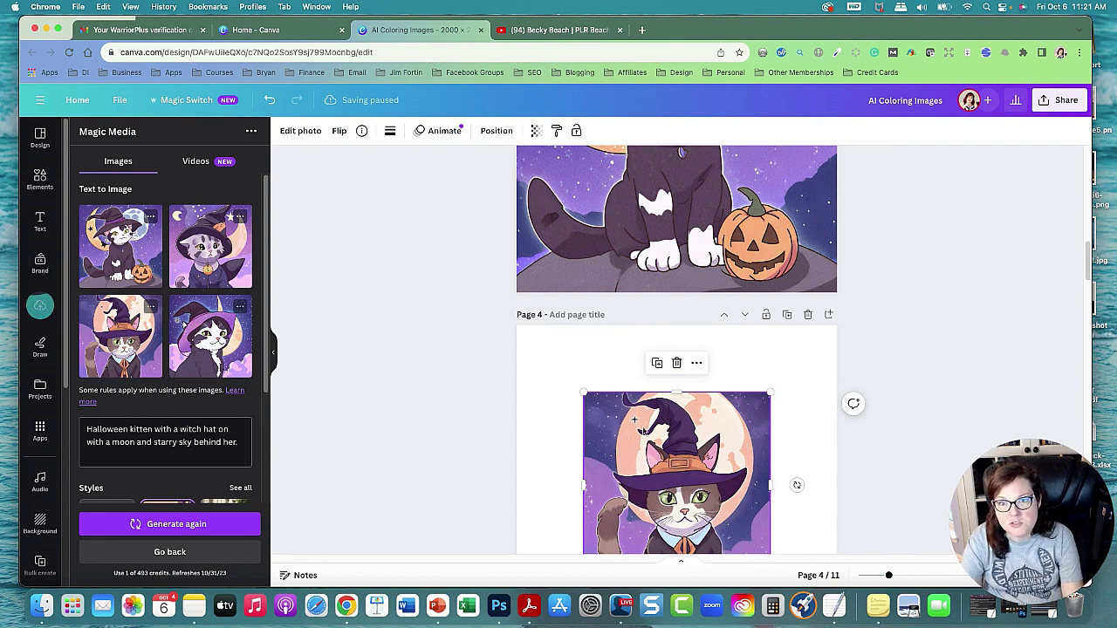
pyautogui.press('Delete')
pyautogui.click(220, 273)
pyautogui.scroll(-2, 454, 379)
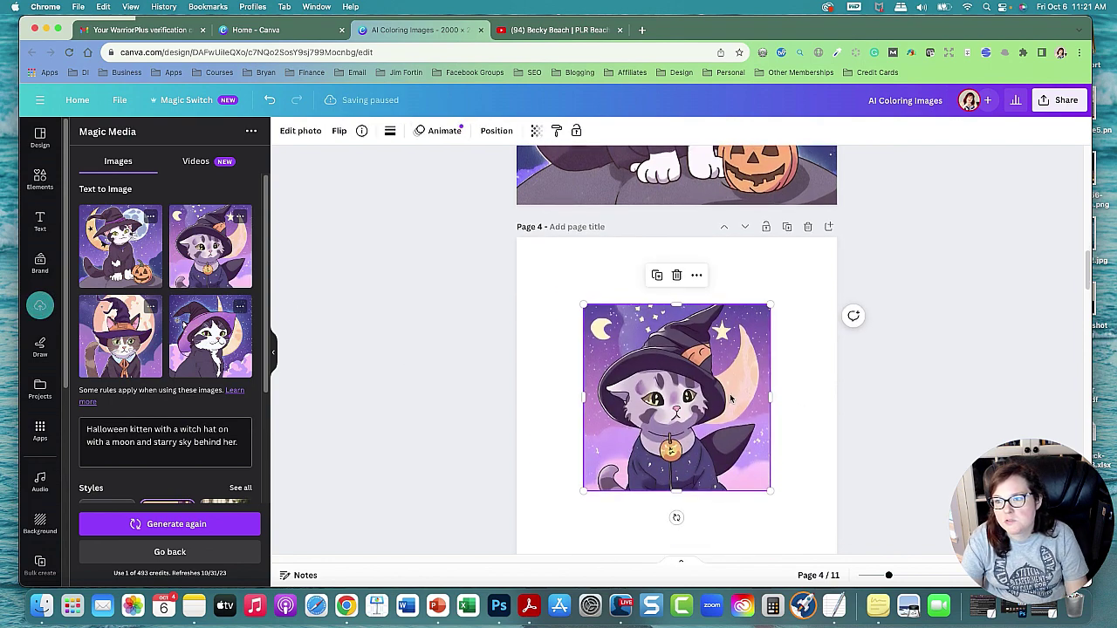
pyautogui.moveTo(726, 392); pyautogui.dragTo(659, 320)
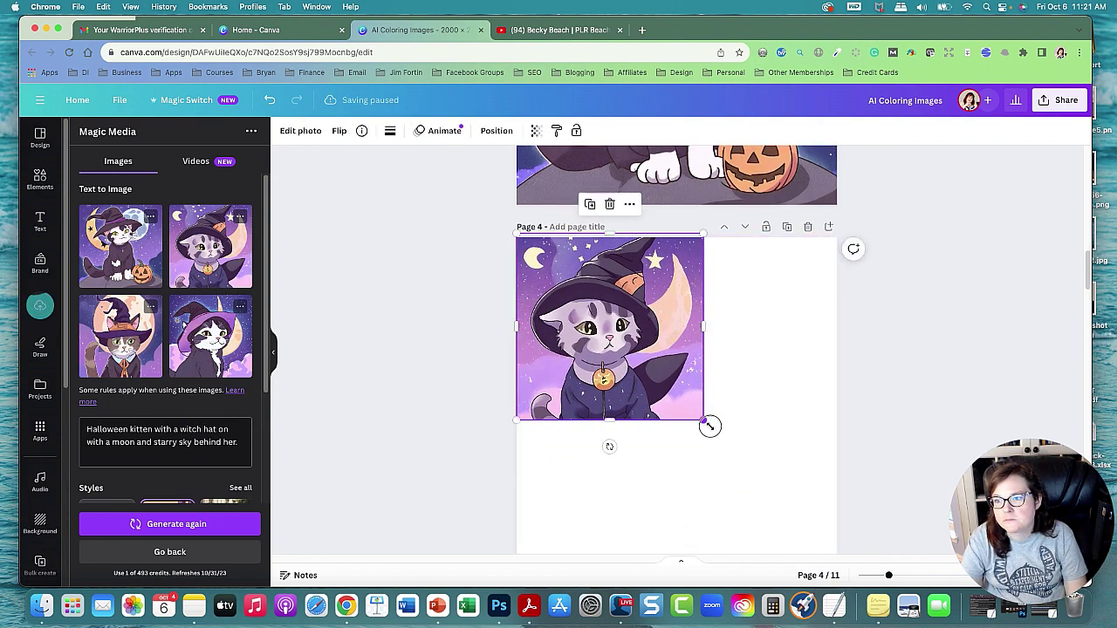
pyautogui.moveTo(706, 423); pyautogui.dragTo(804, 521)
pyautogui.scroll(-2, 804, 520)
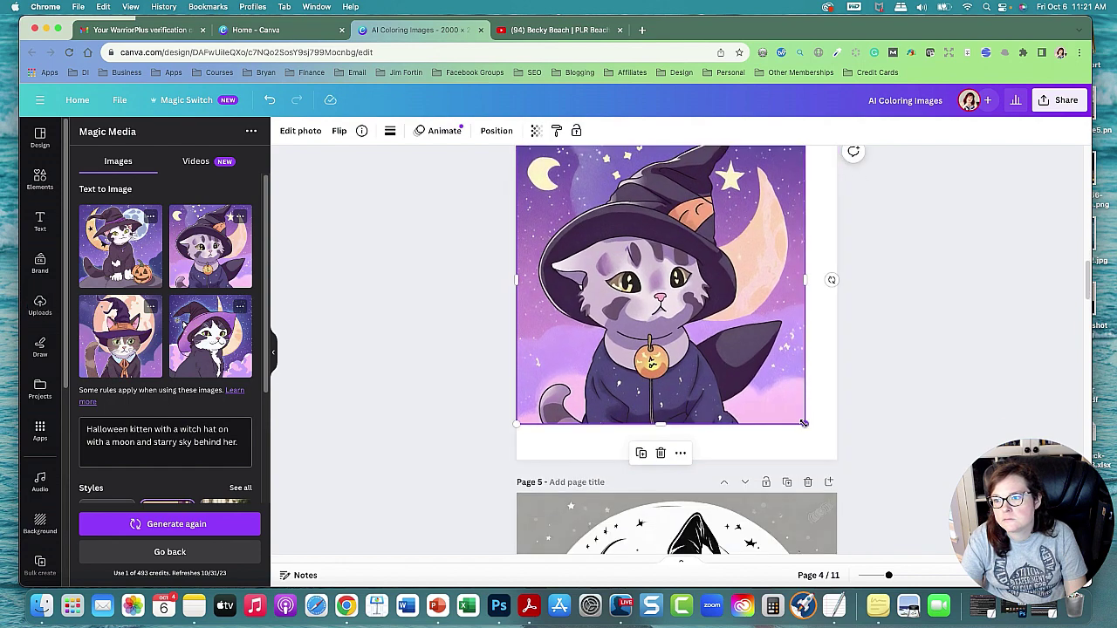
pyautogui.moveTo(803, 434); pyautogui.dragTo(841, 458)
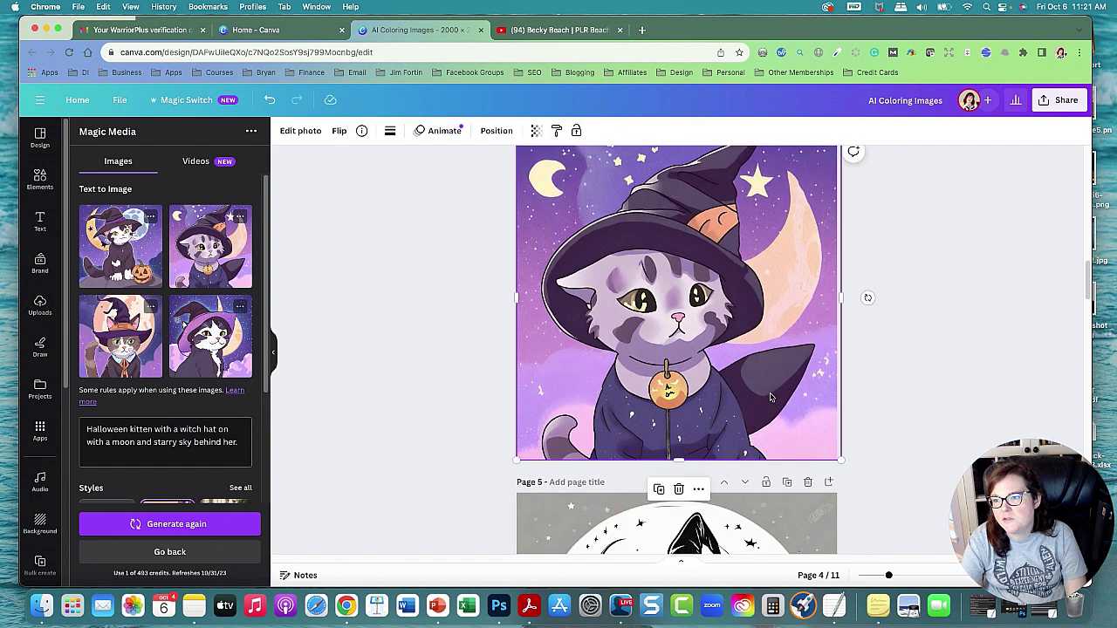
pyautogui.scroll(1, 865, 309)
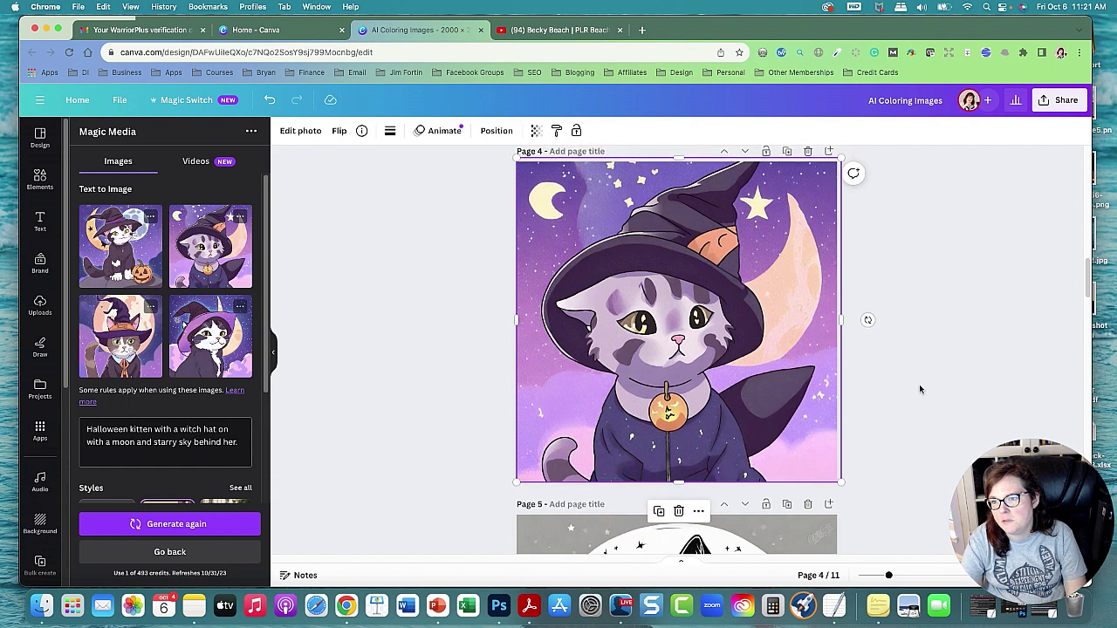
pyautogui.click(922, 389)
pyautogui.scroll(2, 916, 404)
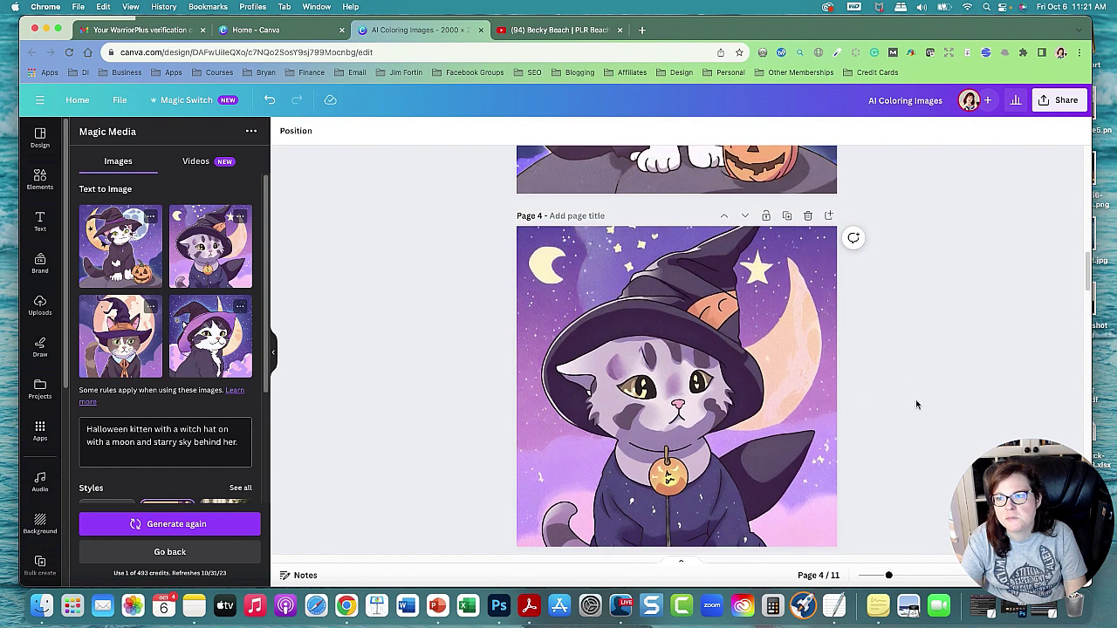
# - Add page 5 and fill it with the purple-hat witch kitten image
pyautogui.click(828, 216)
pyautogui.click(233, 343)
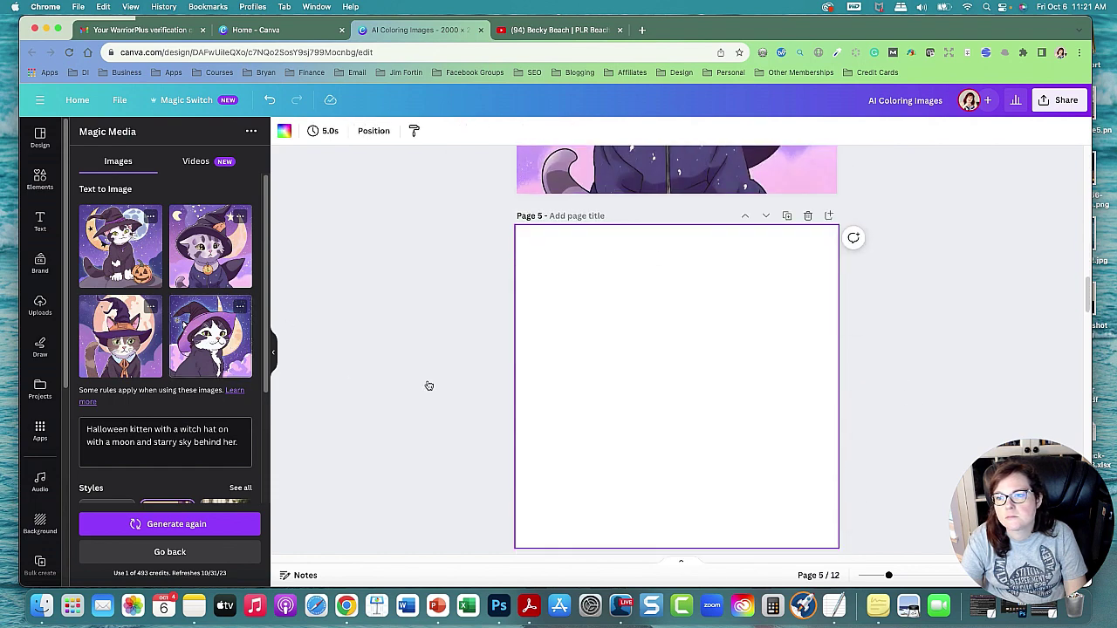
pyautogui.moveTo(677, 390)
pyautogui.mouseDown()
pyautogui.moveTo(620, 308)
pyautogui.moveTo(612, 324)
pyautogui.mouseUp()
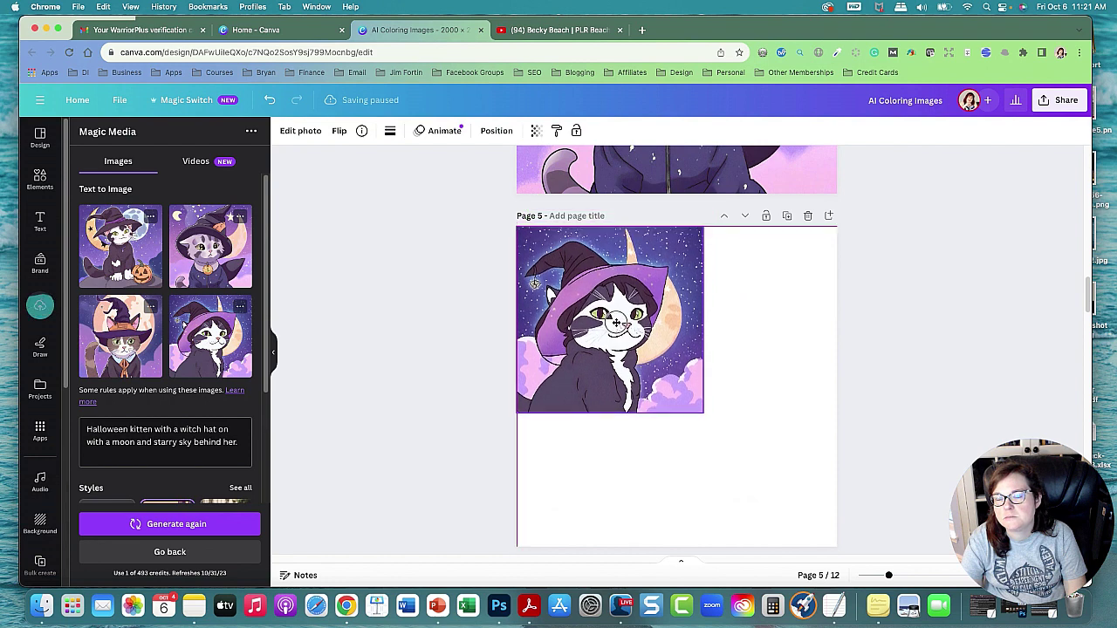
pyautogui.moveTo(703, 411); pyautogui.dragTo(861, 529)
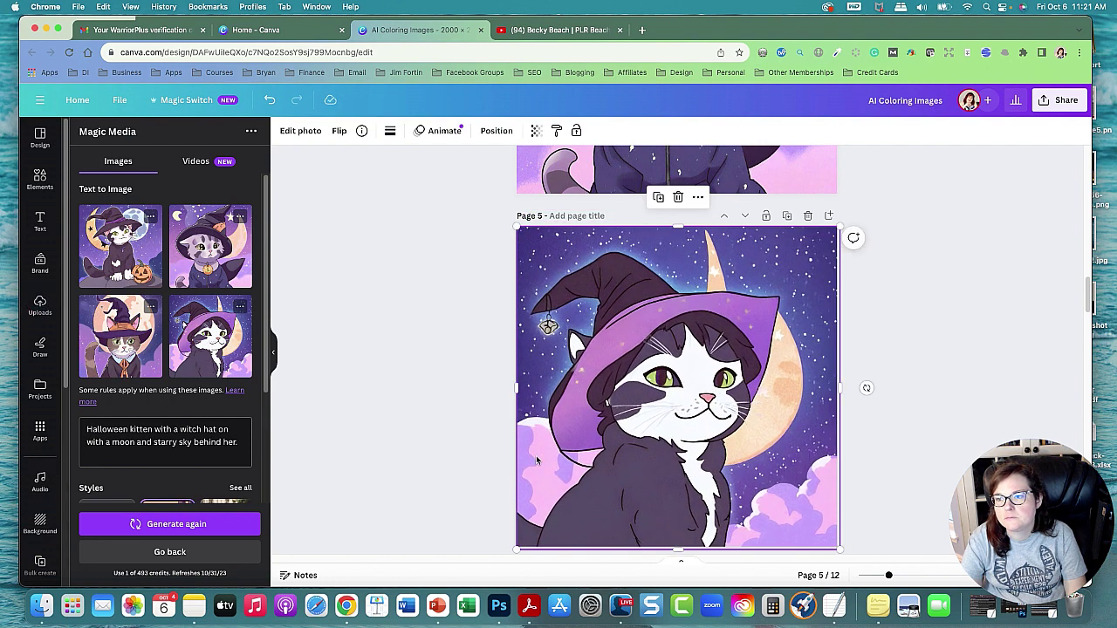
pyautogui.click(621, 605)
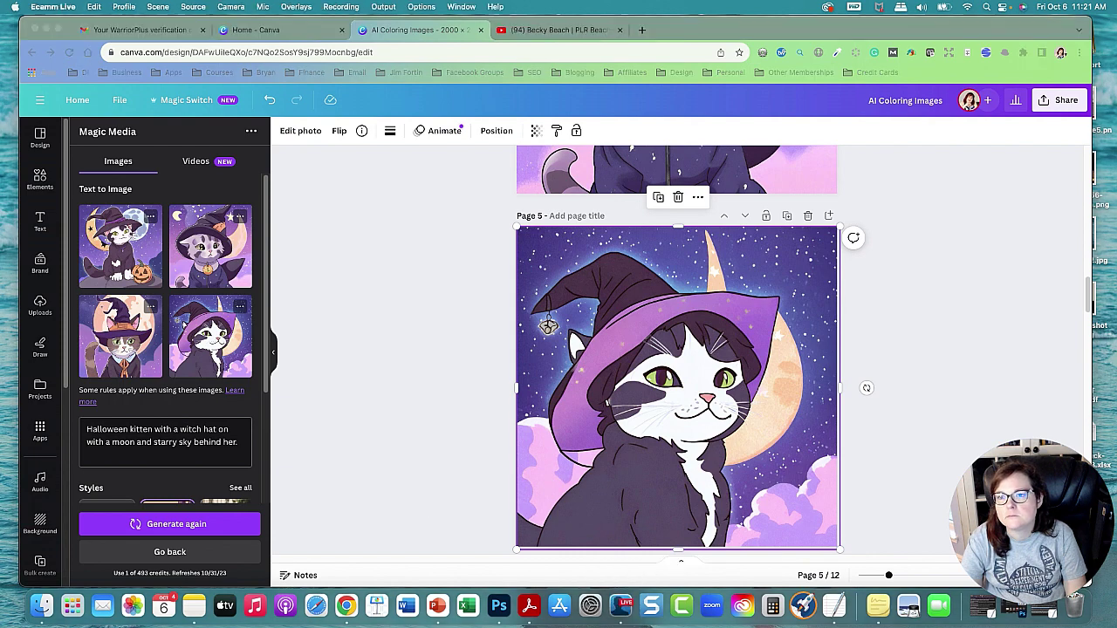